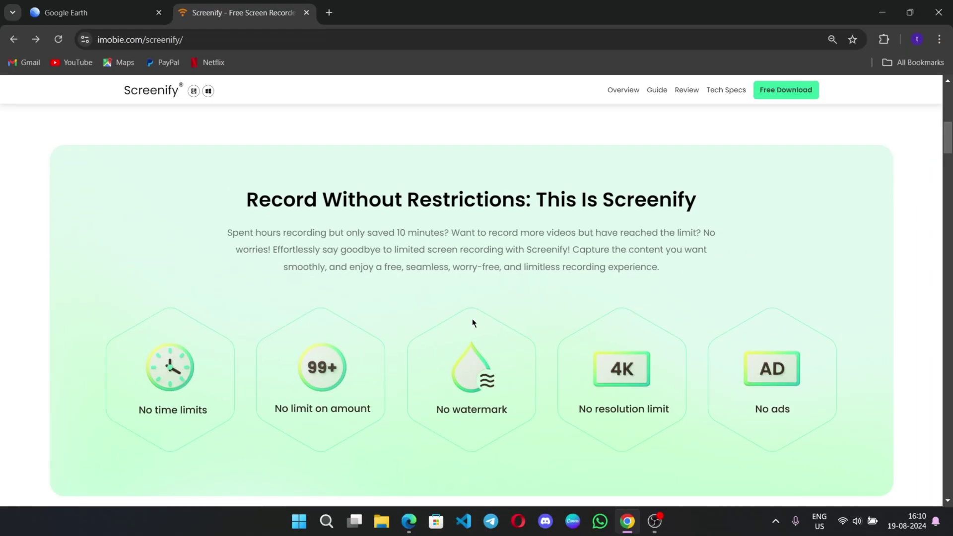
- Scroll down through the Screenify product page in Chrome
scroll(472, 322, "down", 1)
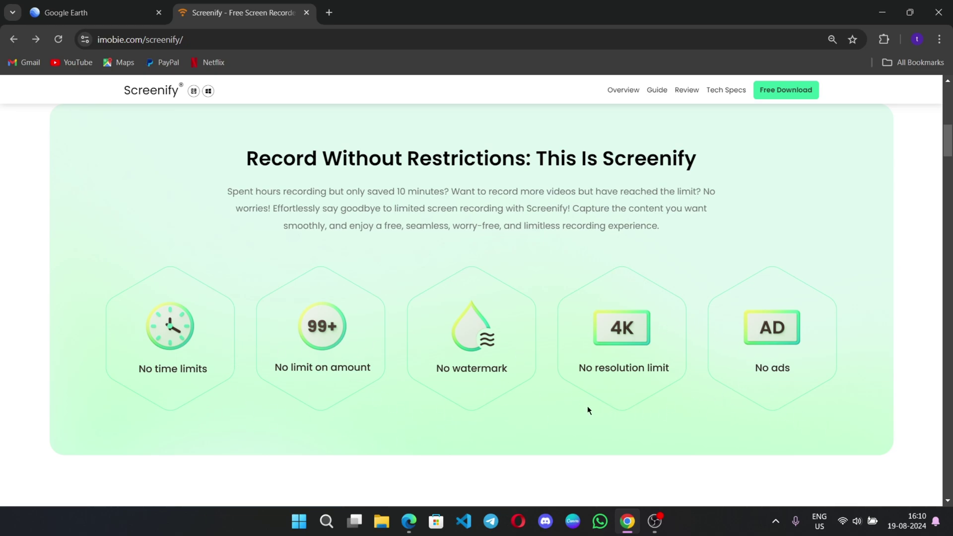
scroll(498, 392, "down", 1)
scroll(437, 382, "down", 4)
scroll(725, 313, "down", 2)
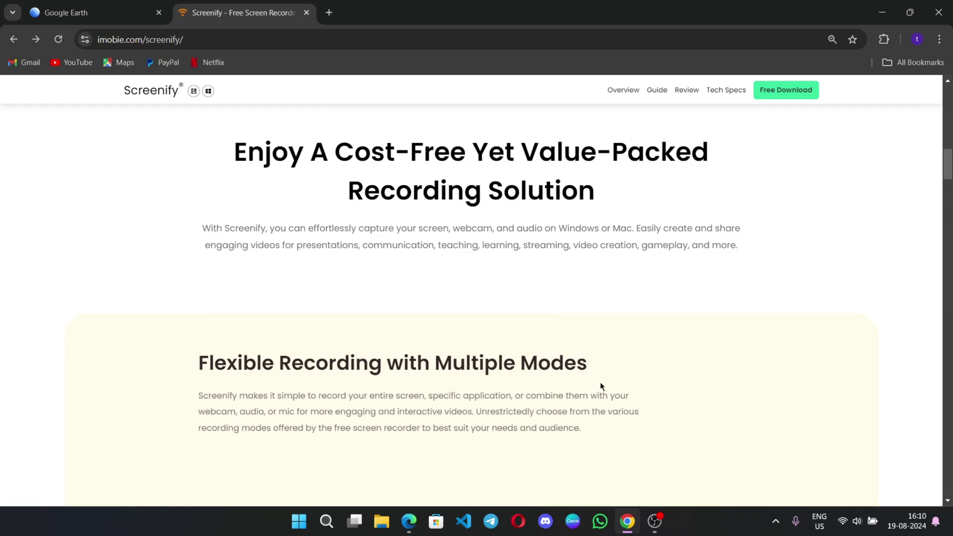
scroll(698, 355, "down", 2)
scroll(682, 339, "down", 2)
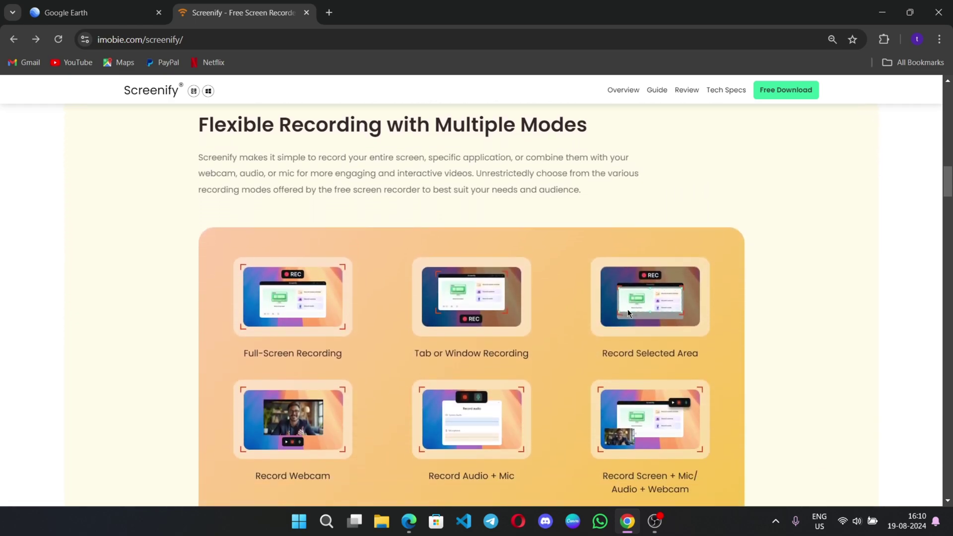
scroll(547, 317, "down", 2)
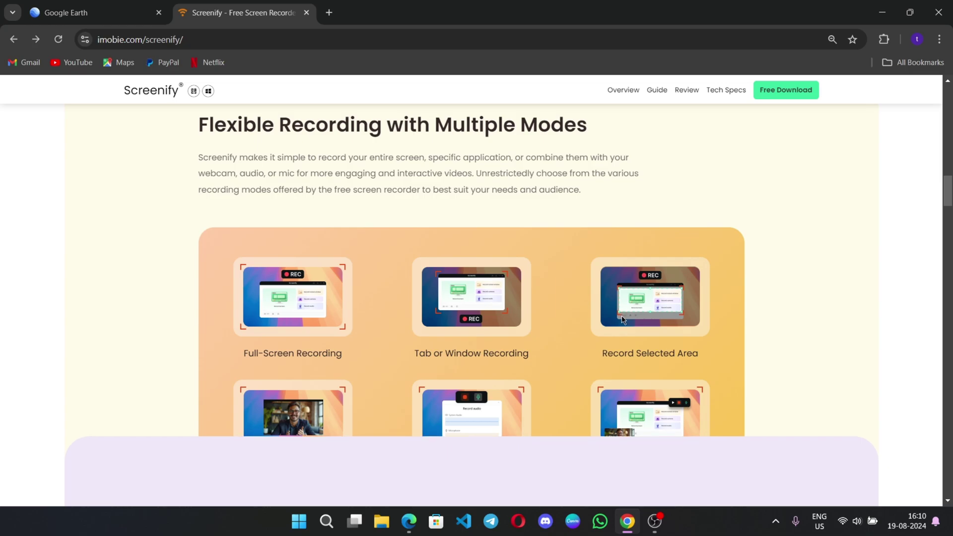
scroll(646, 298, "down", 3)
scroll(760, 289, "down", 1)
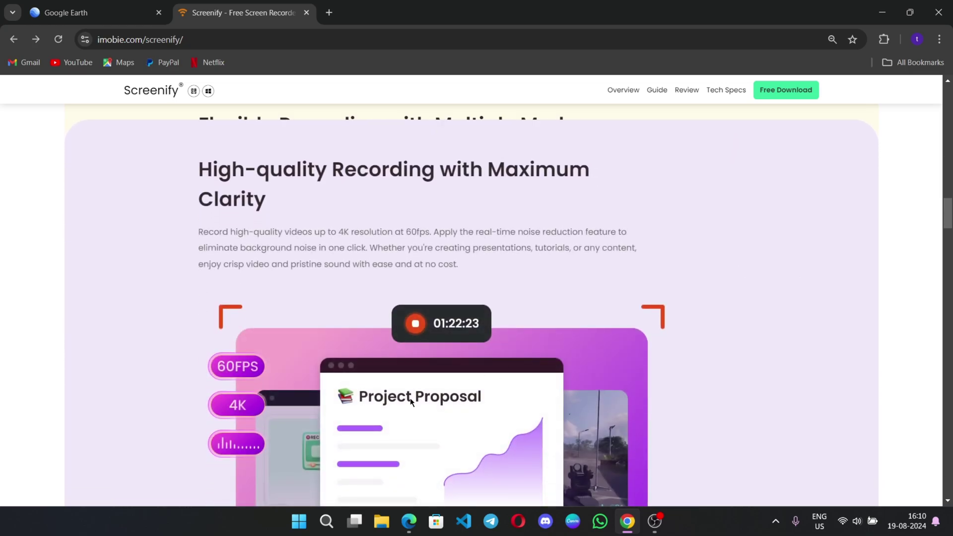
scroll(551, 358, "down", 1)
scroll(624, 330, "down", 6)
scroll(657, 323, "down", 3)
scroll(641, 333, "up", 3)
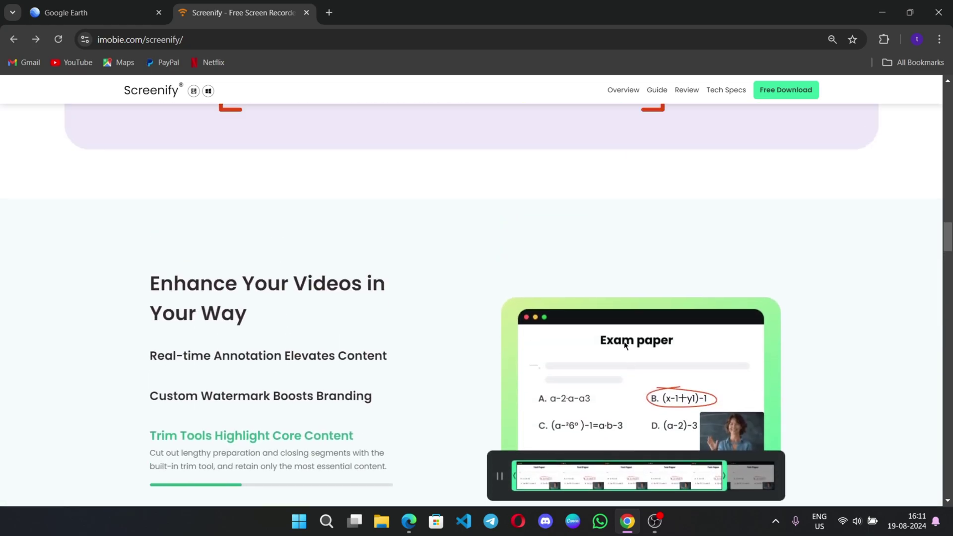
scroll(512, 345, "down", 2)
scroll(438, 348, "down", 4)
scroll(438, 347, "down", 4)
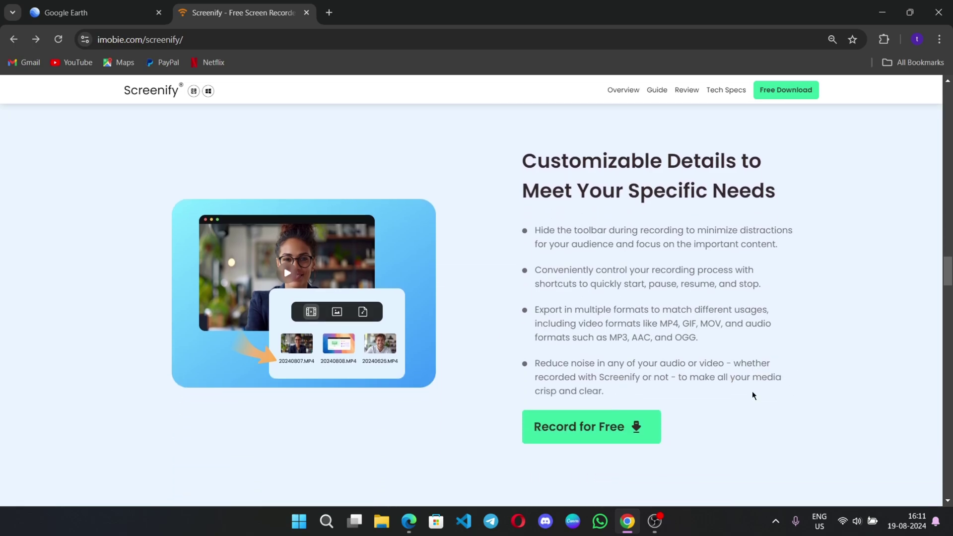
scroll(751, 385, "down", 5)
scroll(752, 380, "down", 4)
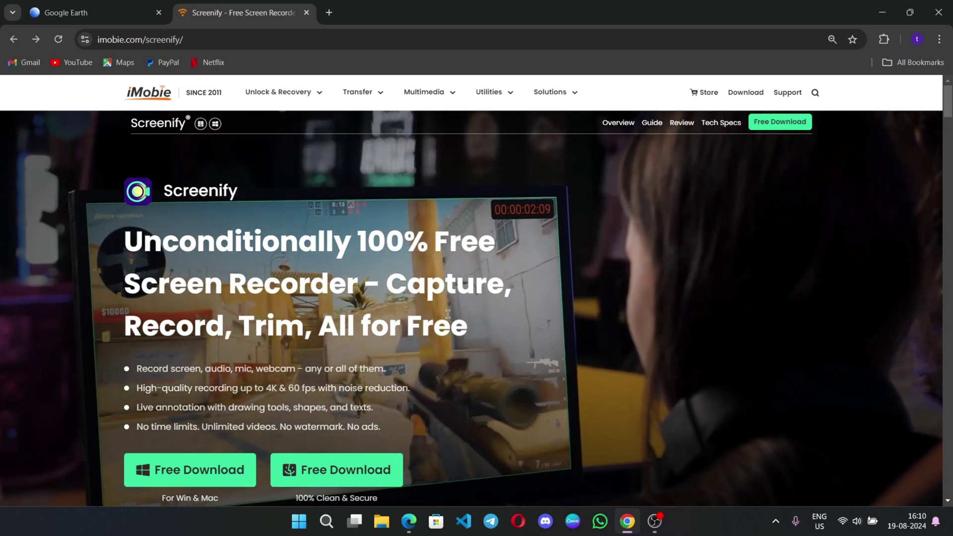
scroll(356, 344, "down", 1)
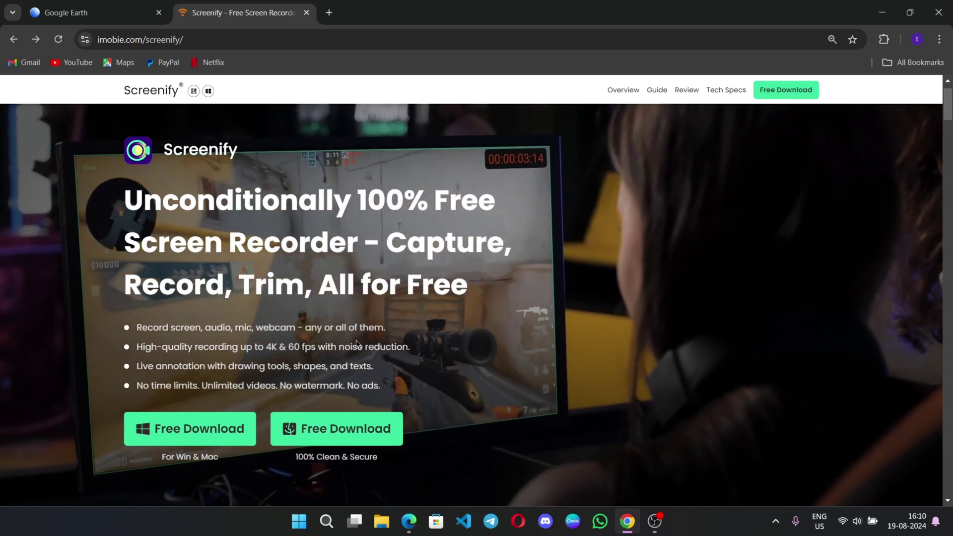
scroll(357, 344, "down", 1)
scroll(422, 340, "down", 4)
scroll(497, 335, "down", 4)
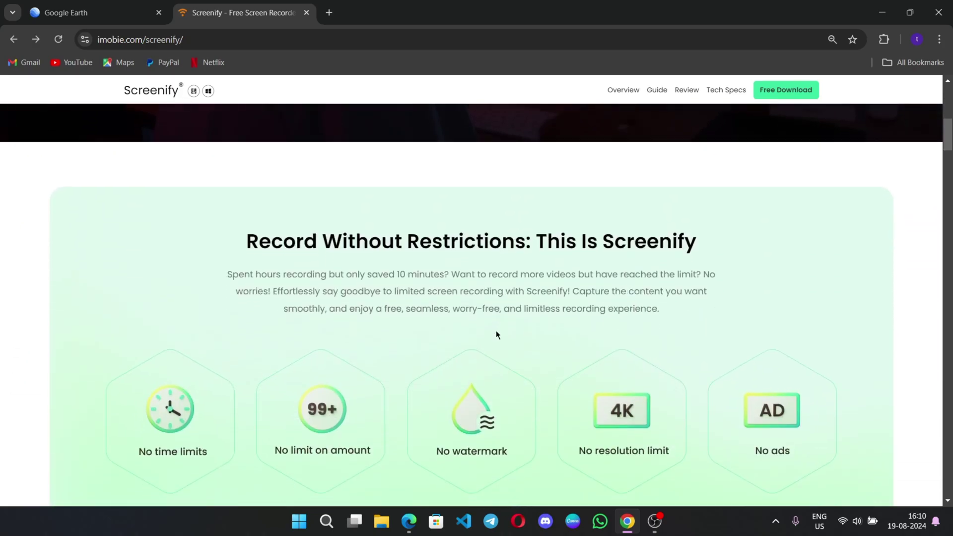
scroll(584, 317, "down", 5)
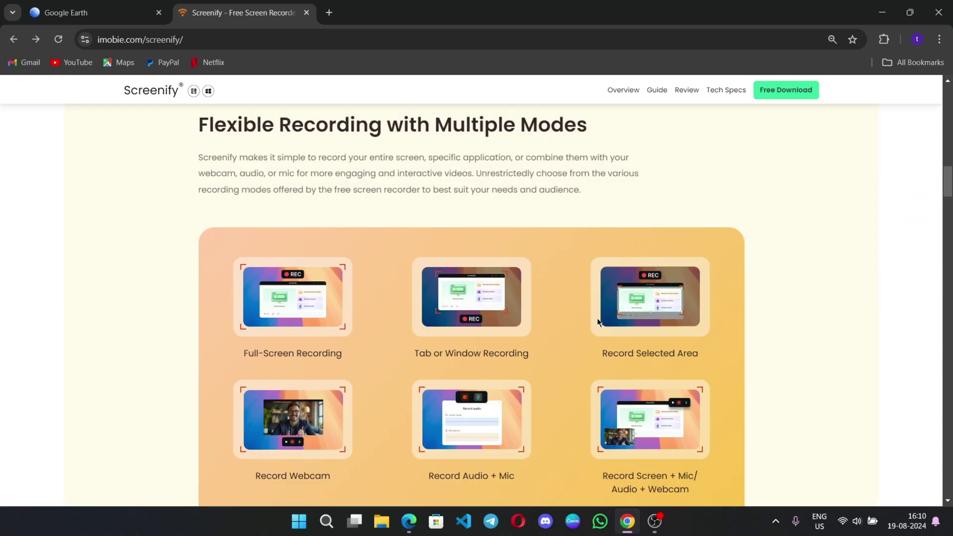
scroll(598, 322, "down", 1)
scroll(547, 321, "down", 2)
scroll(661, 292, "down", 3)
scroll(781, 279, "down", 2)
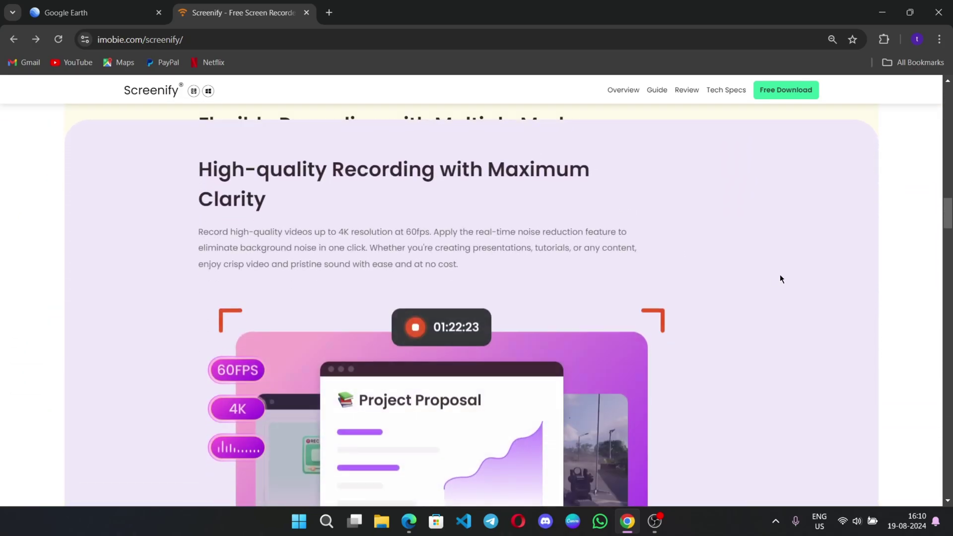
scroll(597, 332, "down", 3)
scroll(657, 321, "down", 3)
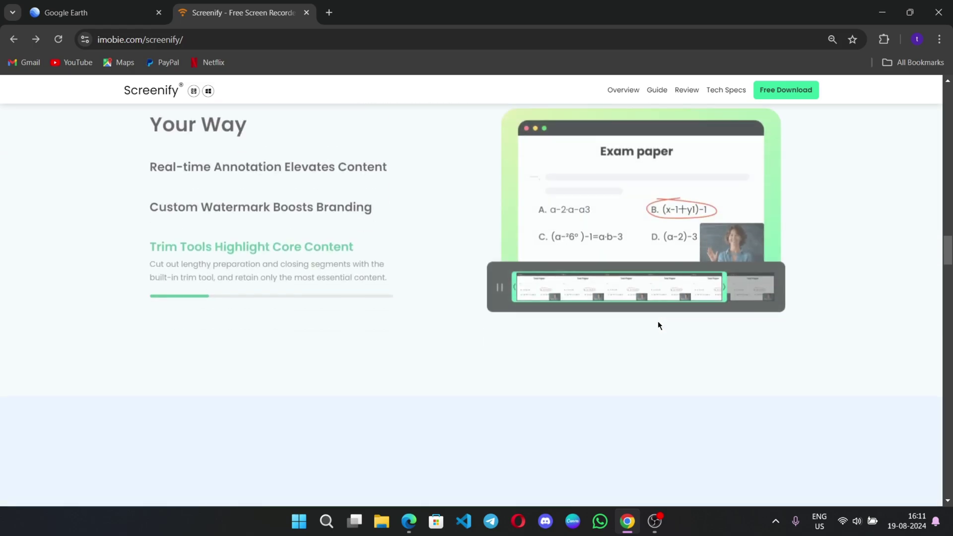
scroll(439, 347, "down", 3)
scroll(438, 348, "down", 3)
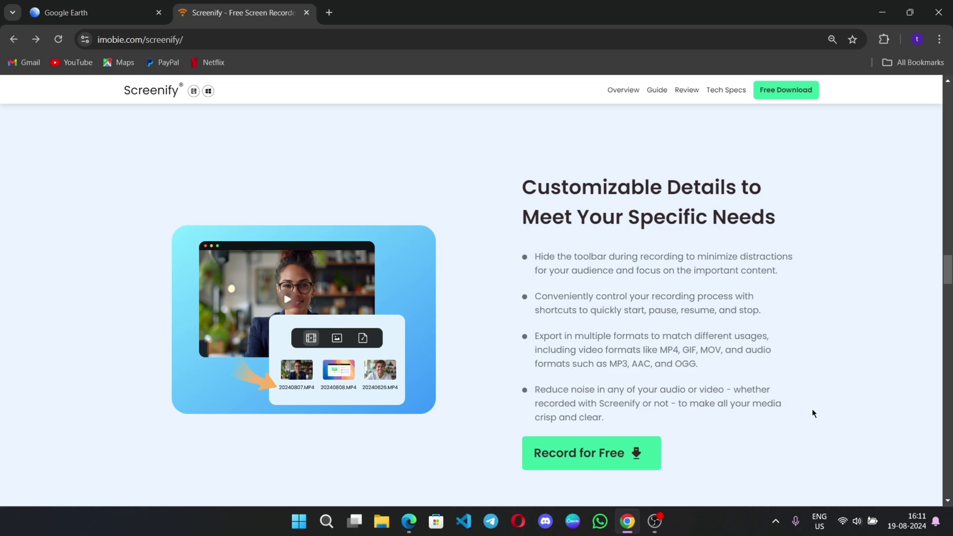
scroll(753, 393, "down", 4)
scroll(750, 382, "down", 4)
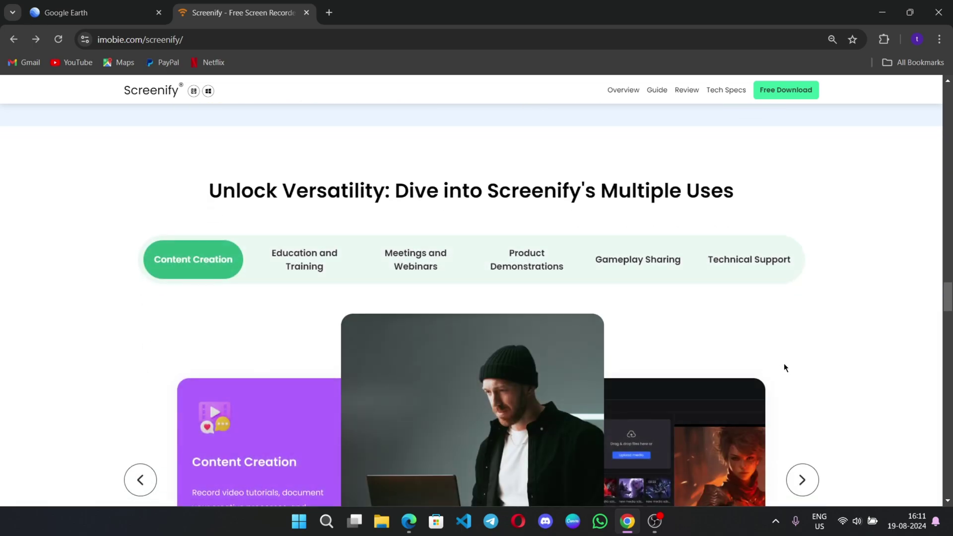
scroll(871, 362, "down", 2)
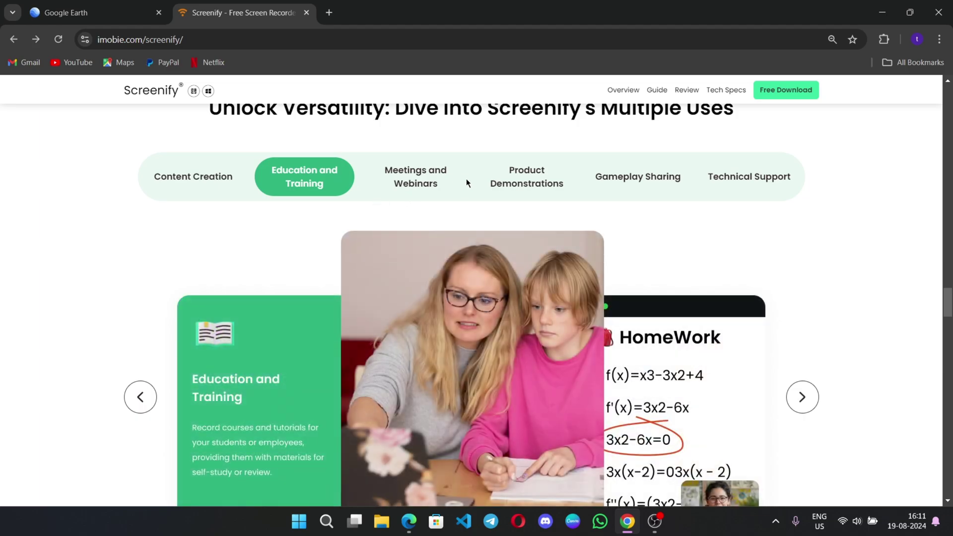
- Preview the Meetings and Webinars, Product Demonstrations and Content Creation use cases
left_click(390, 185)
left_click(541, 177)
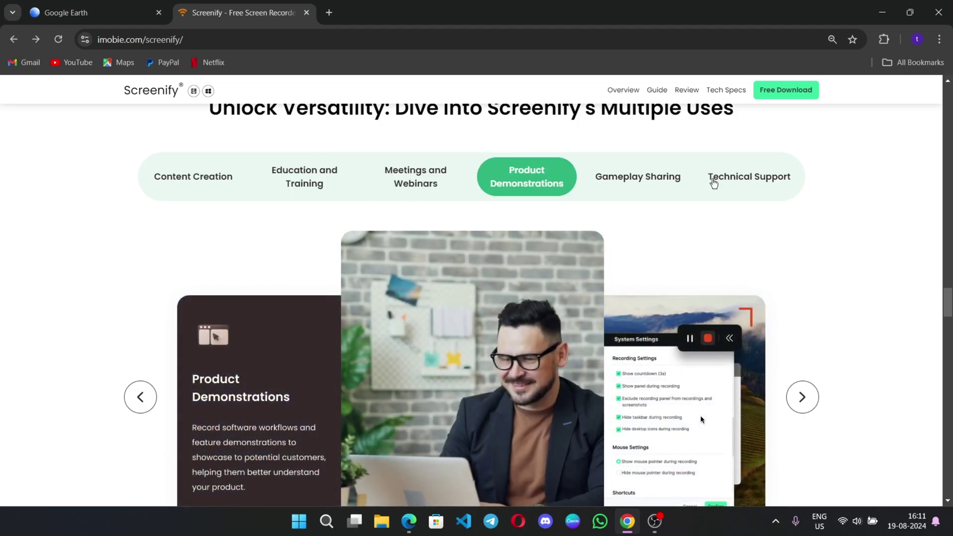
left_click(197, 168)
- Run the downloaded screenify-en-setup.exe installer to install and launch Screenify
scroll(447, 228, "down", 3)
scroll(658, 242, "down", 5)
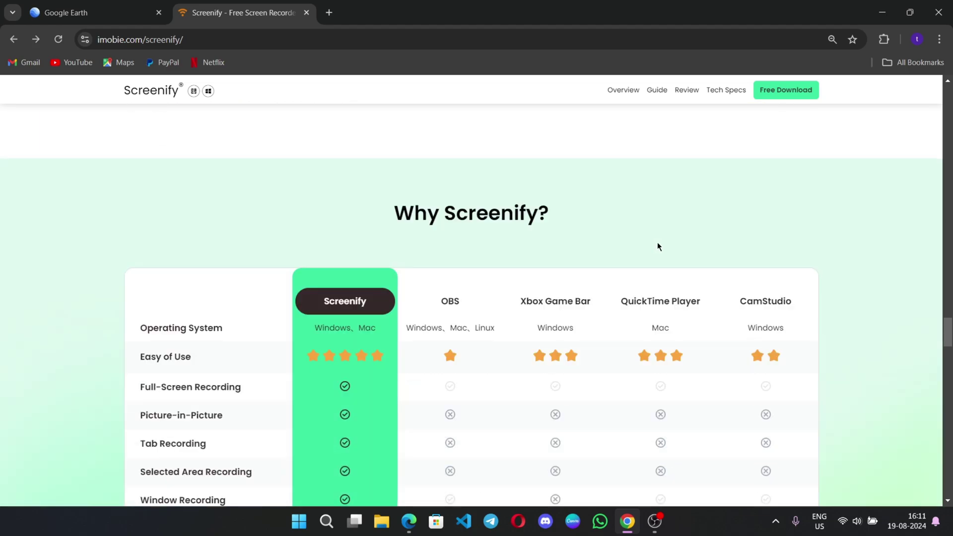
scroll(627, 265, "up", 6)
scroll(628, 265, "up", 3)
scroll(513, 219, "up", 5)
scroll(489, 141, "up", 5)
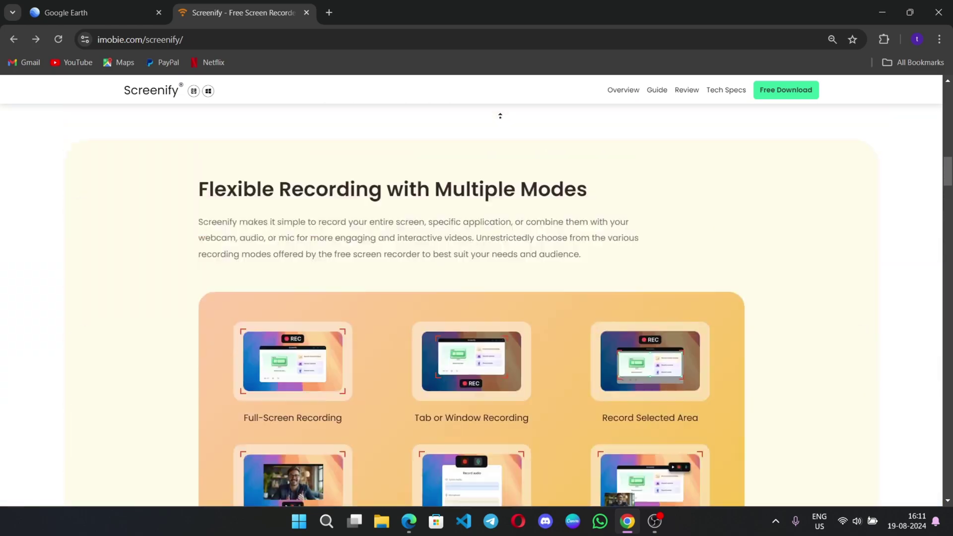
scroll(501, 115, "up", 10)
scroll(483, 151, "down", 1)
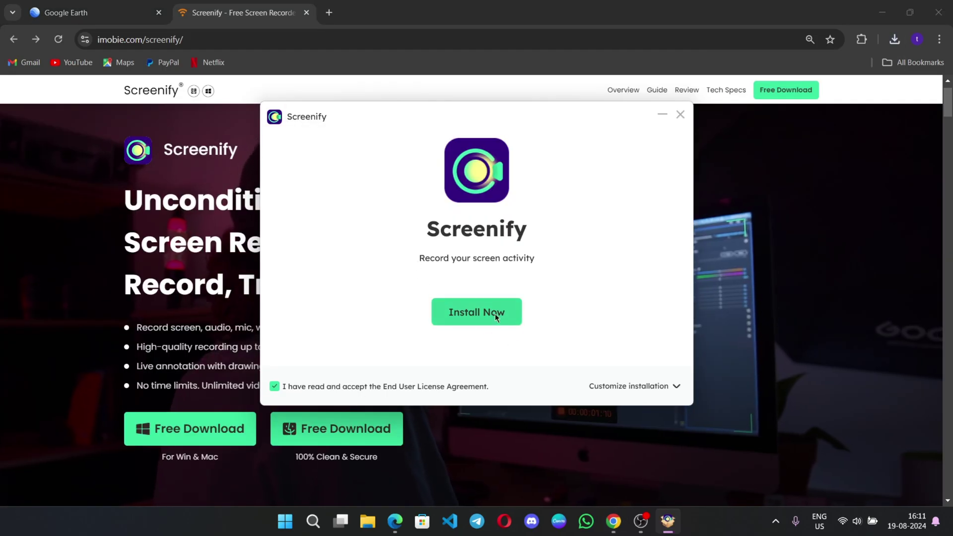
left_click(487, 311)
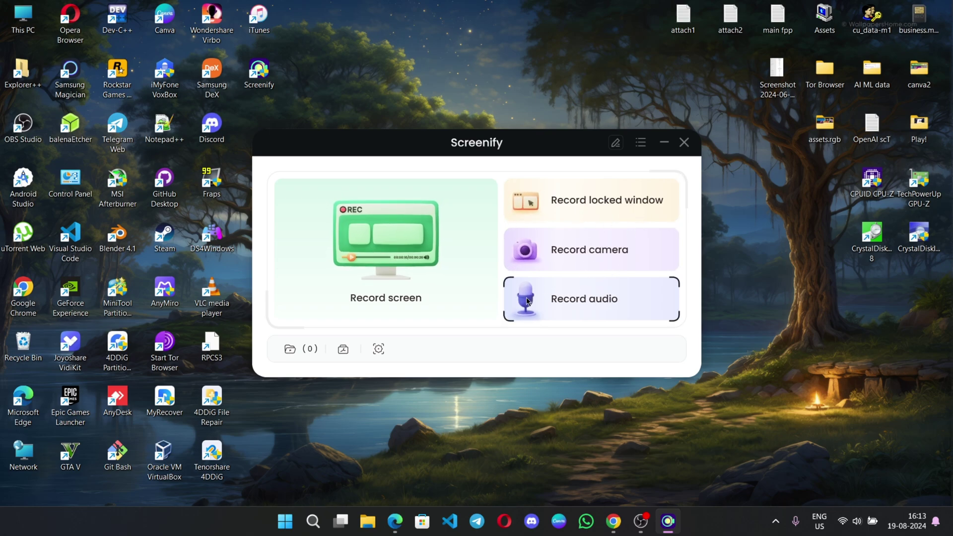
- In System Settings, keep MP4 output with Original video quality at 60 fps
left_click(379, 349)
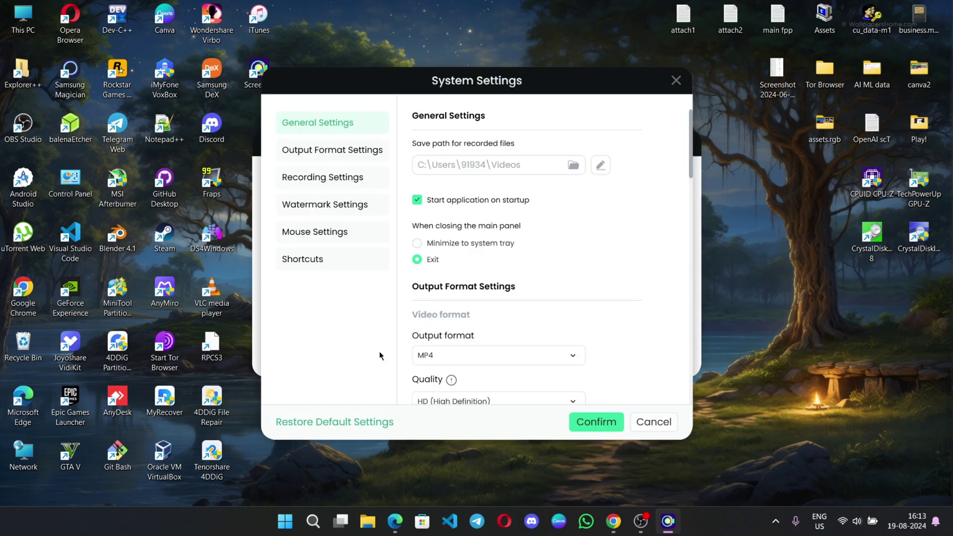
scroll(480, 239, "down", 1)
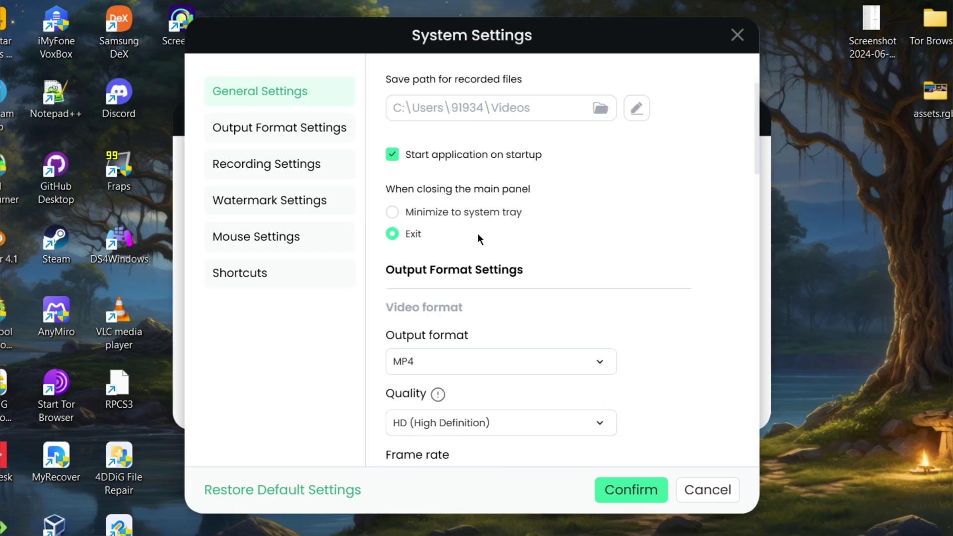
scroll(479, 239, "down", 1)
scroll(543, 240, "down", 2)
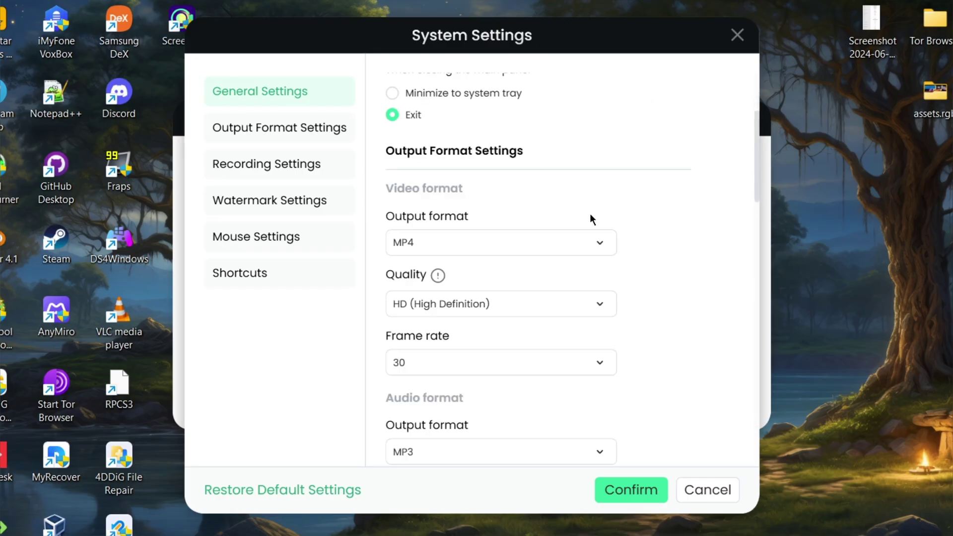
scroll(591, 217, "down", 1)
left_click(520, 204)
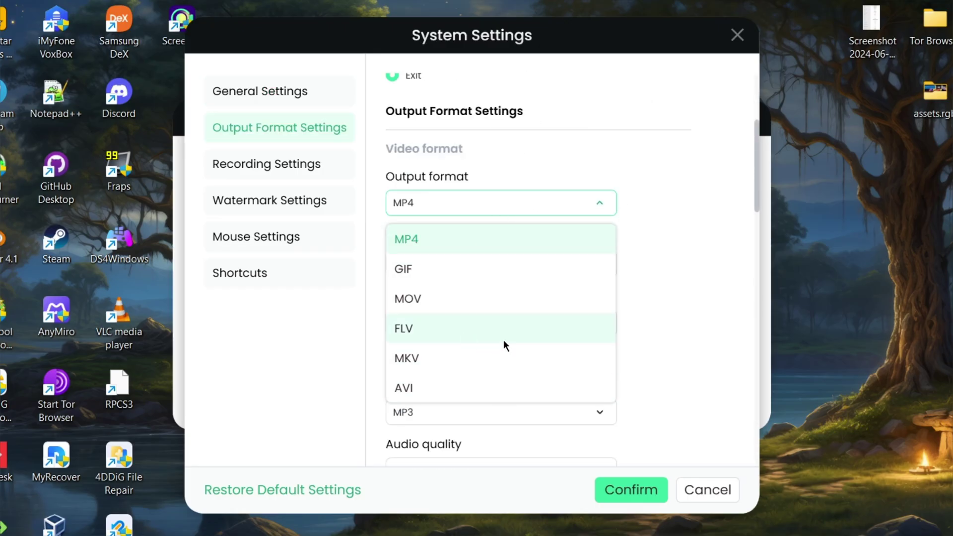
left_click(497, 238)
scroll(528, 273, "down", 1)
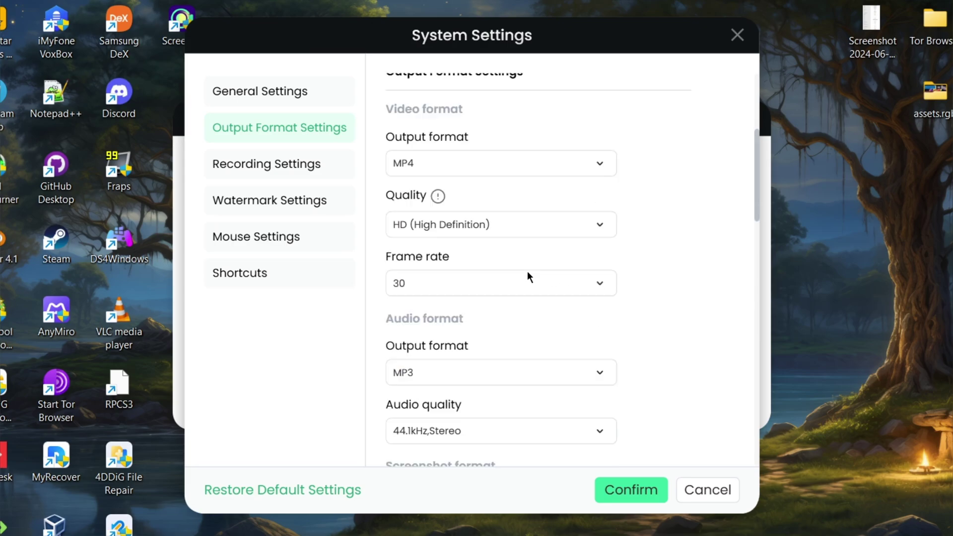
left_click(499, 225)
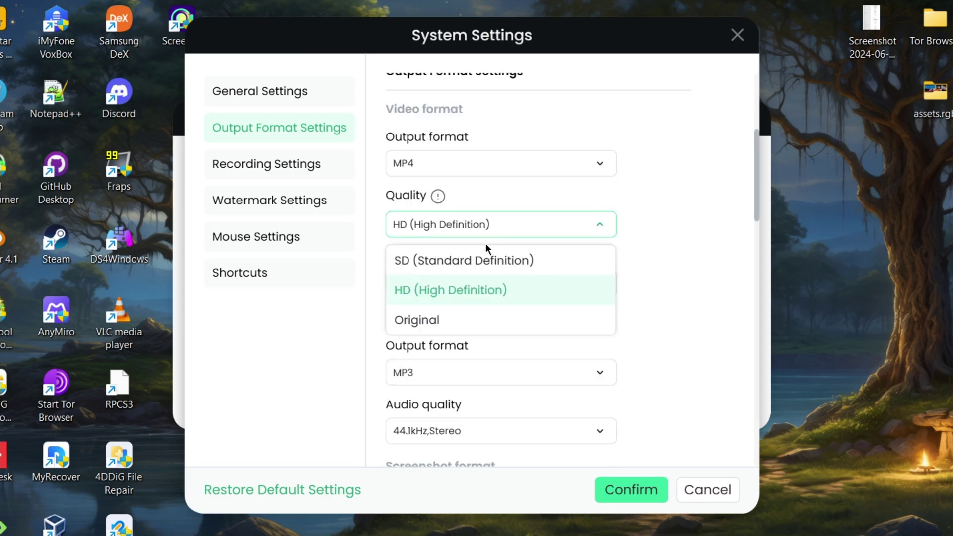
left_click(445, 320)
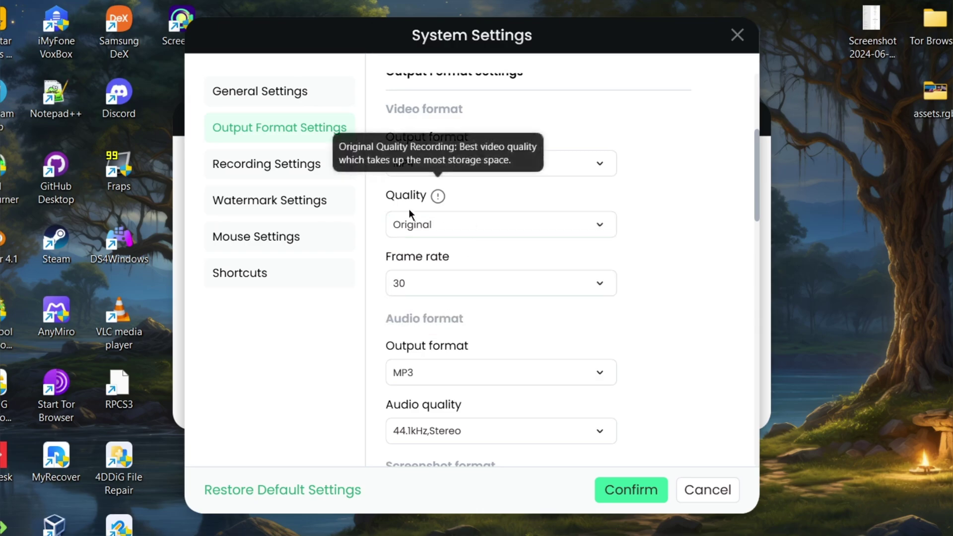
left_click(469, 293)
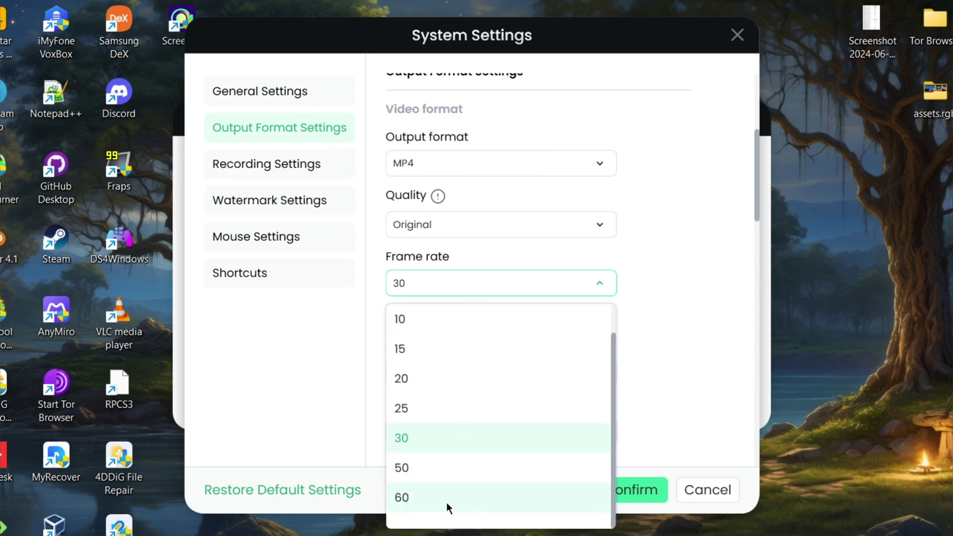
left_click(484, 495)
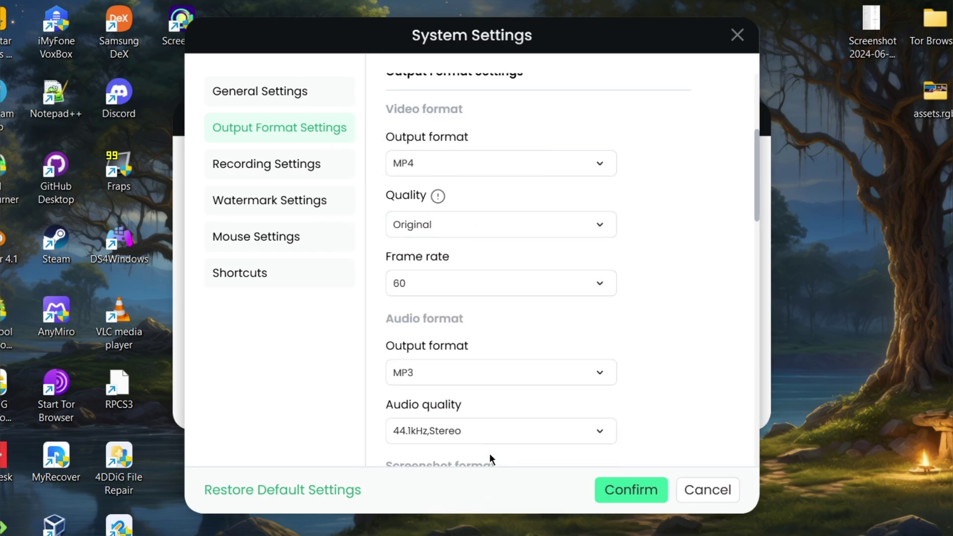
- Keep MP3 as the audio recording format
scroll(585, 302, "down", 2)
left_click(478, 287)
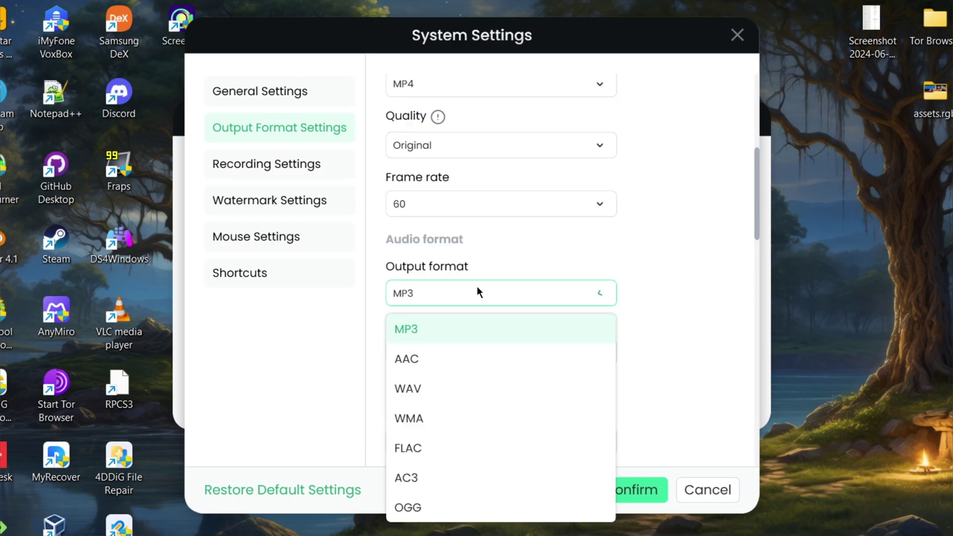
left_click(447, 328)
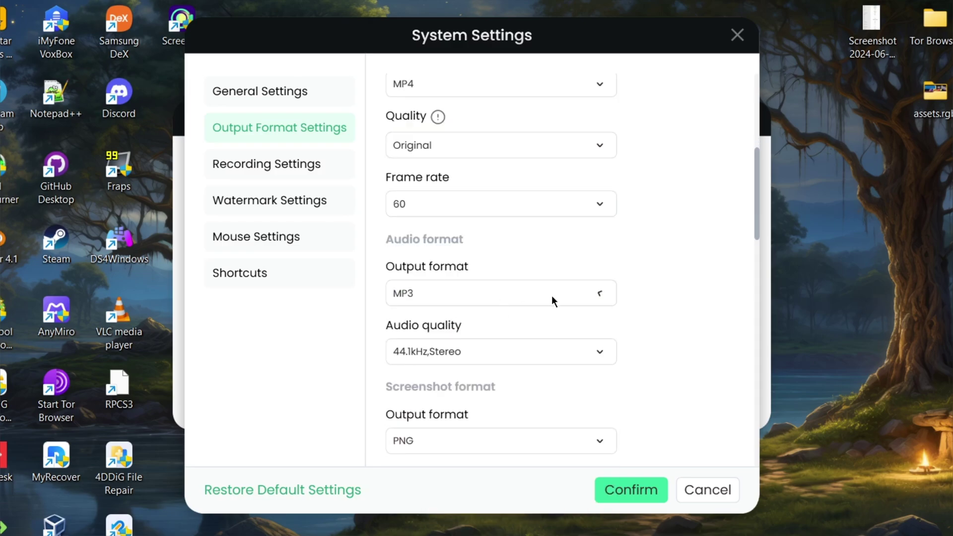
scroll(512, 328, "down", 3)
scroll(566, 325, "down", 5)
scroll(652, 312, "down", 3)
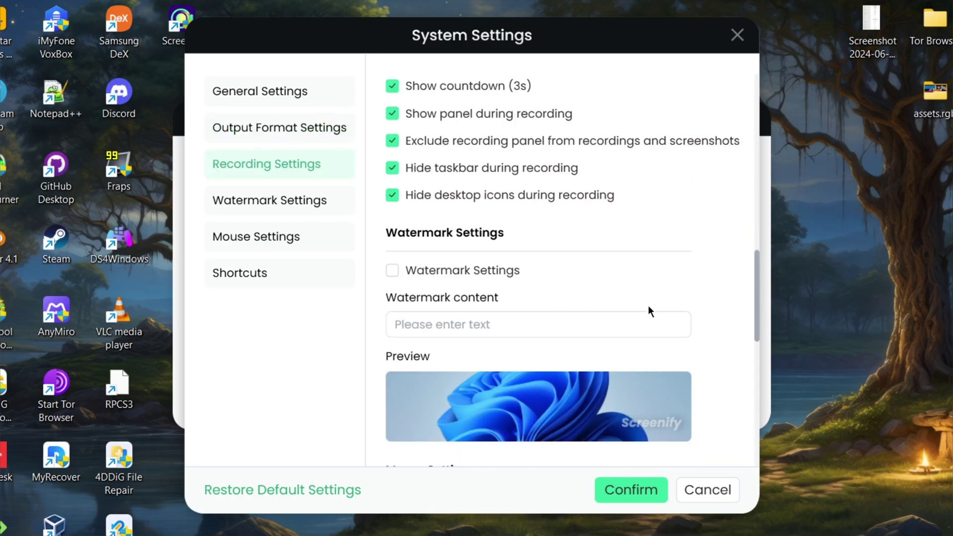
scroll(648, 310, "down", 3)
scroll(647, 309, "up", 1)
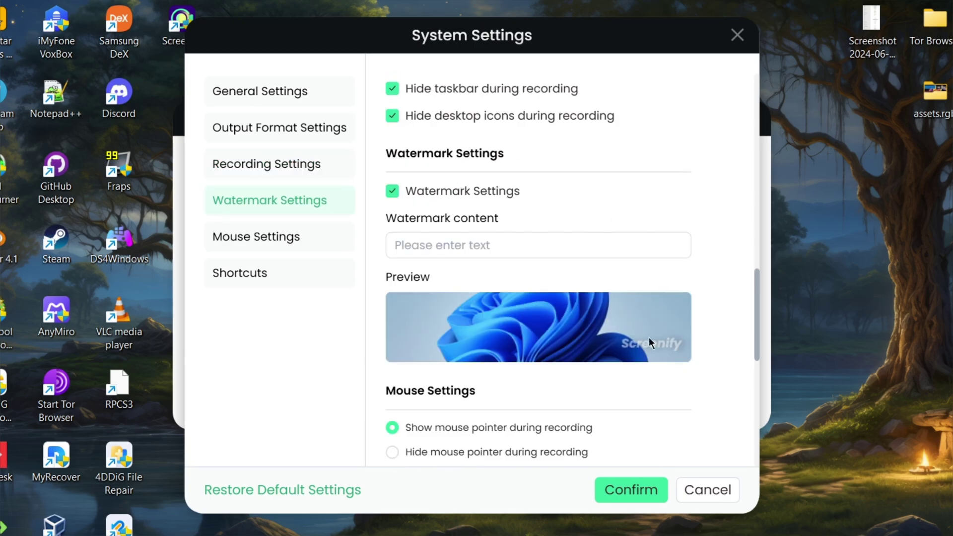
- Enter 'RGB TECH Official' as watermark text and untick the Watermark option
left_click(434, 245)
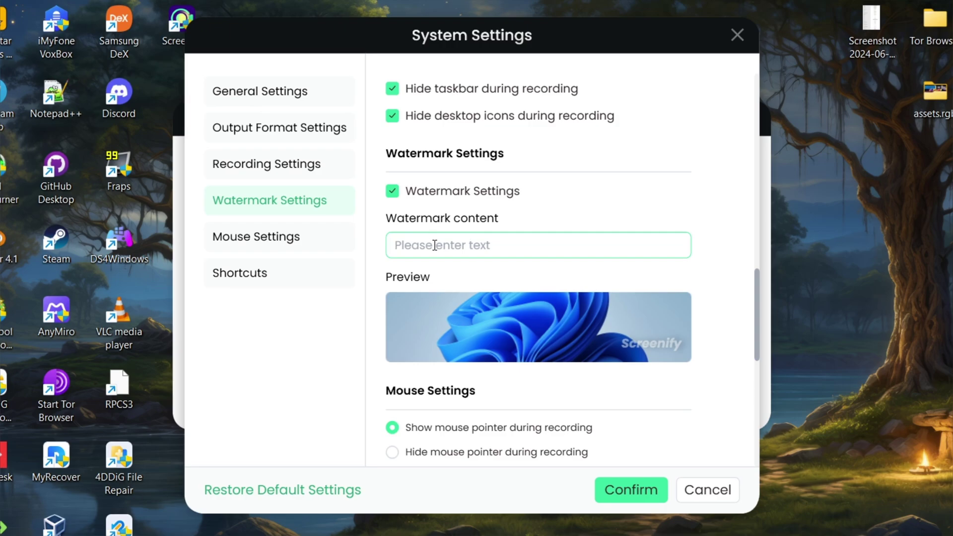
type("RGB TECH Official")
left_click(423, 279)
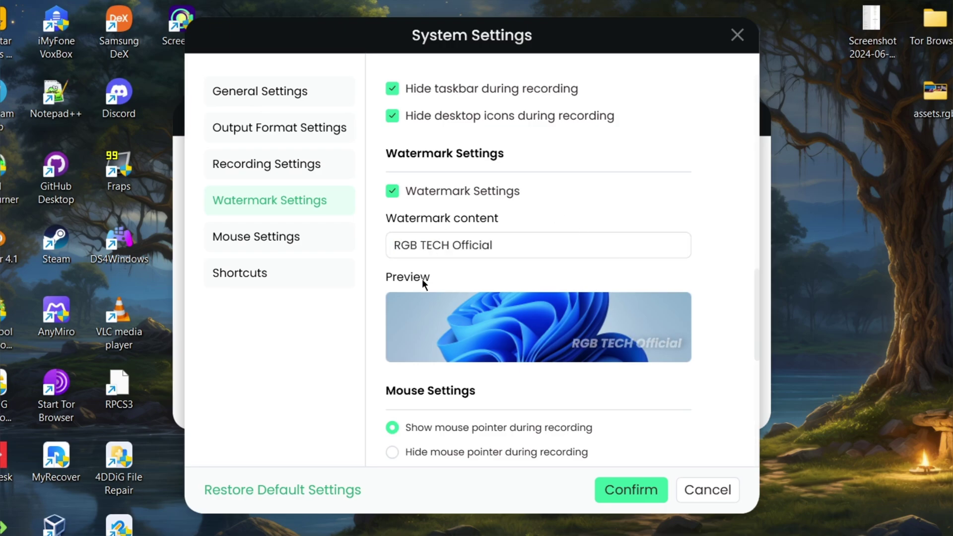
left_click(392, 192)
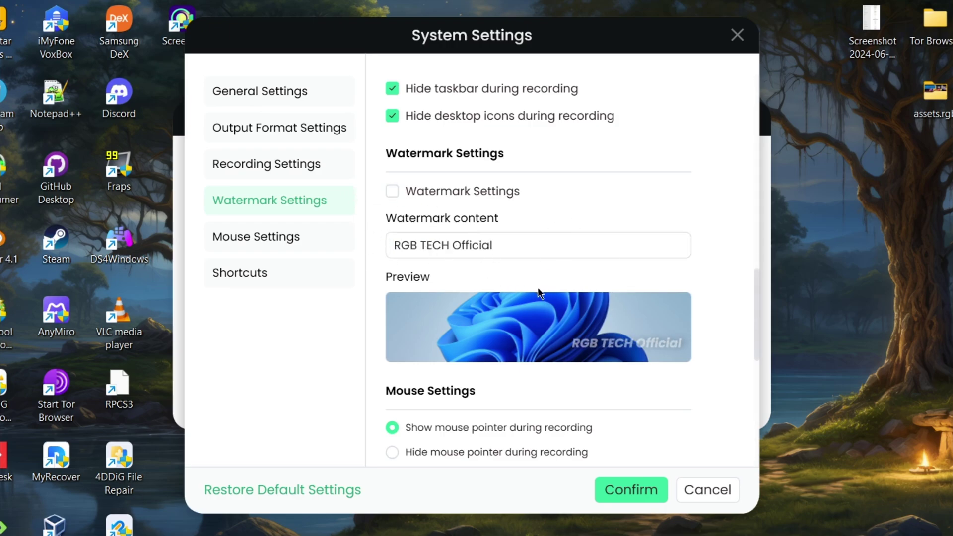
- Enable Show mouse pointer so the cursor appears in recordings
scroll(538, 289, "down", 3)
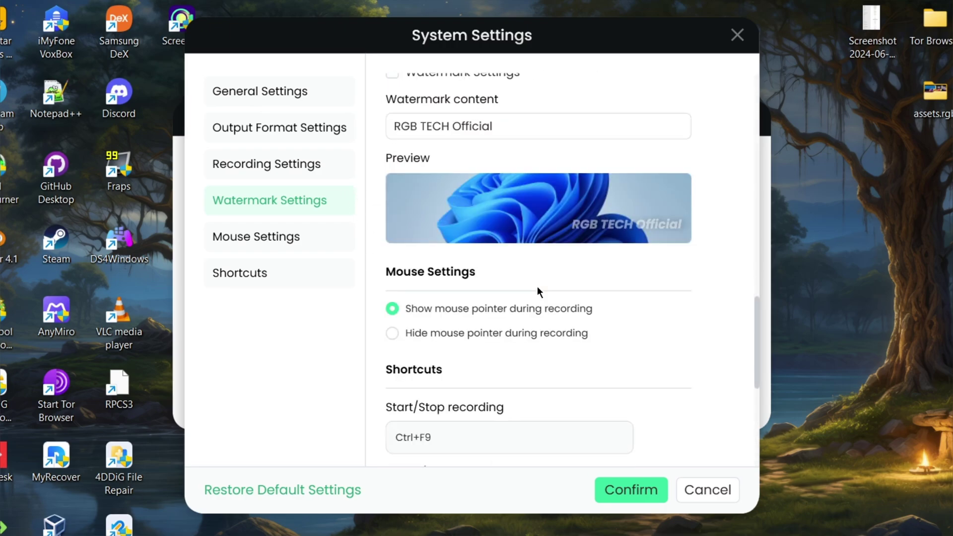
left_click(398, 304)
scroll(577, 381, "down", 5)
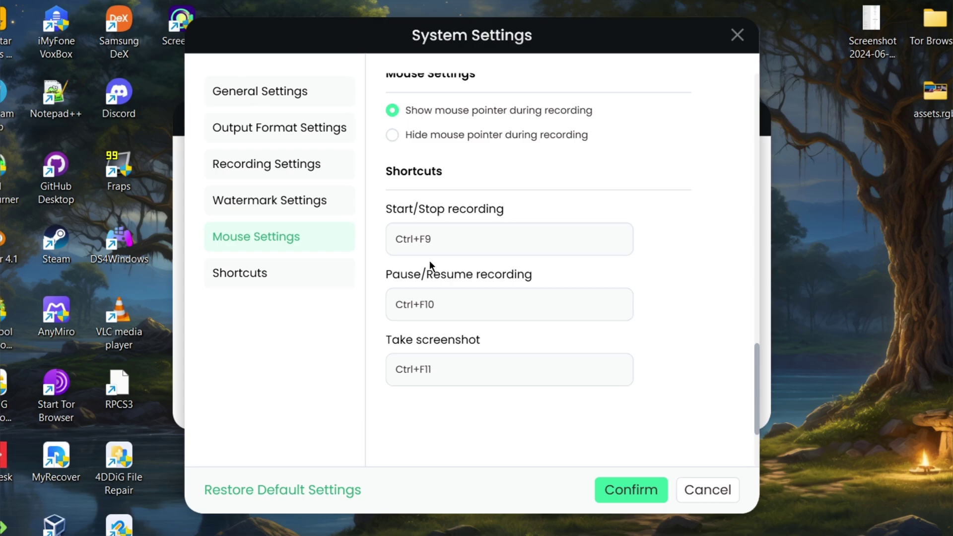
scroll(437, 233, "down", 1)
scroll(427, 233, "up", 1)
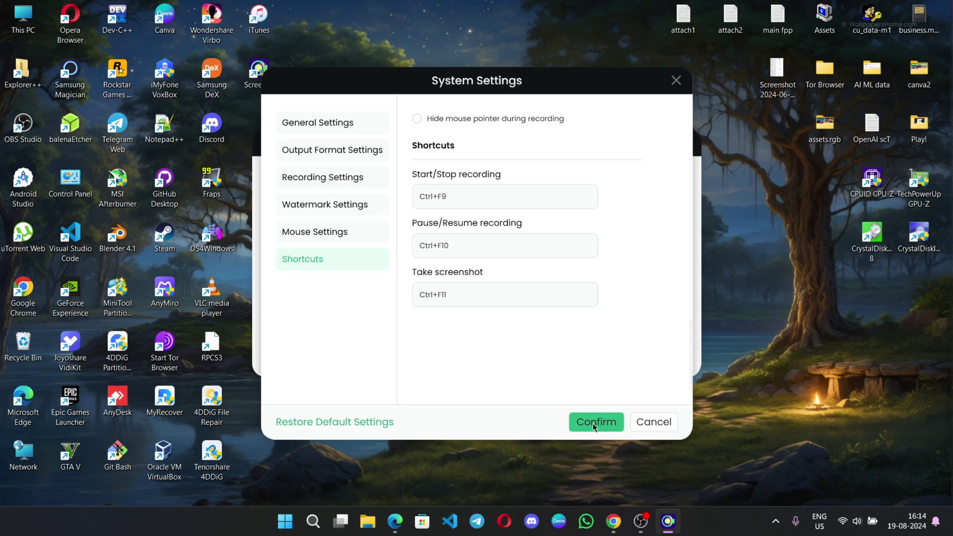
- Apply the settings and set up a full-screen recording of DISPLAY1 after trying a custom region
left_click(593, 423)
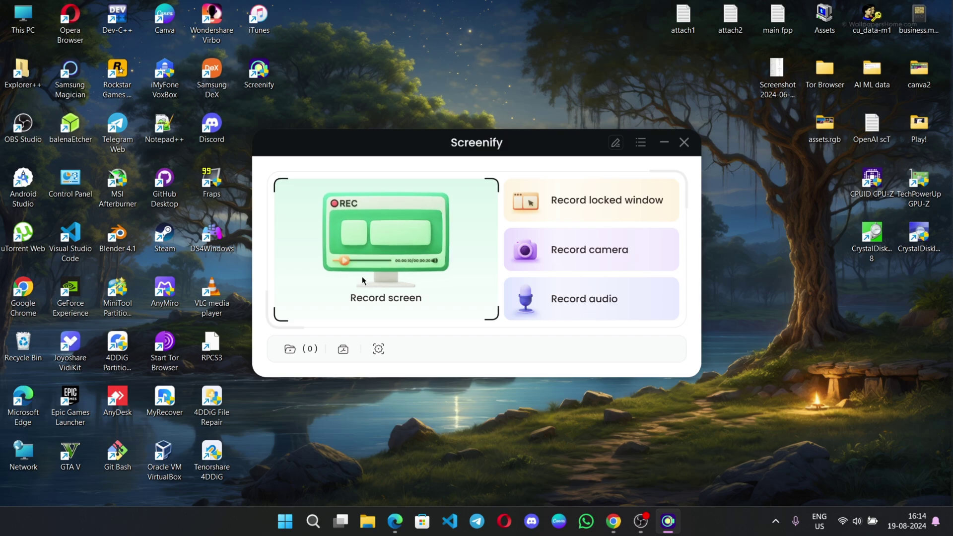
left_click(385, 263)
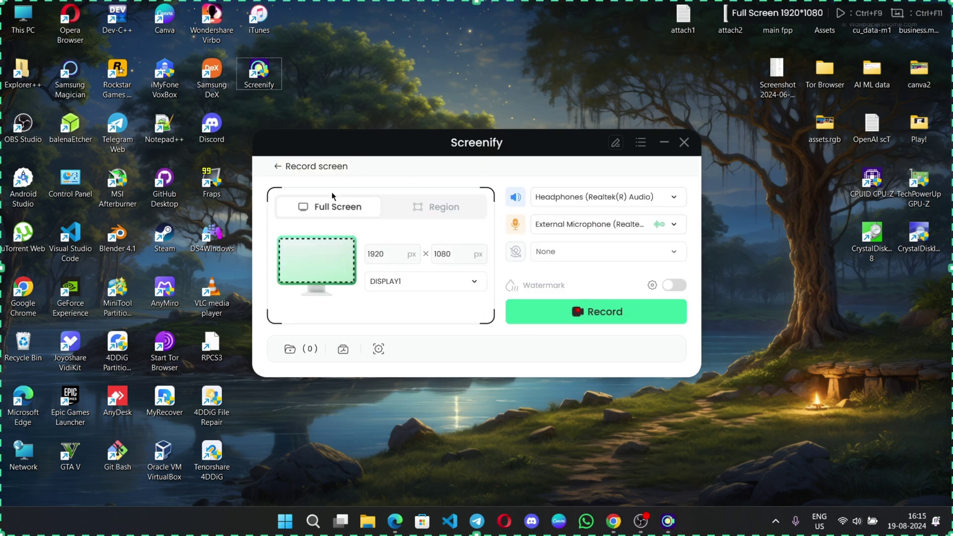
left_click(397, 206)
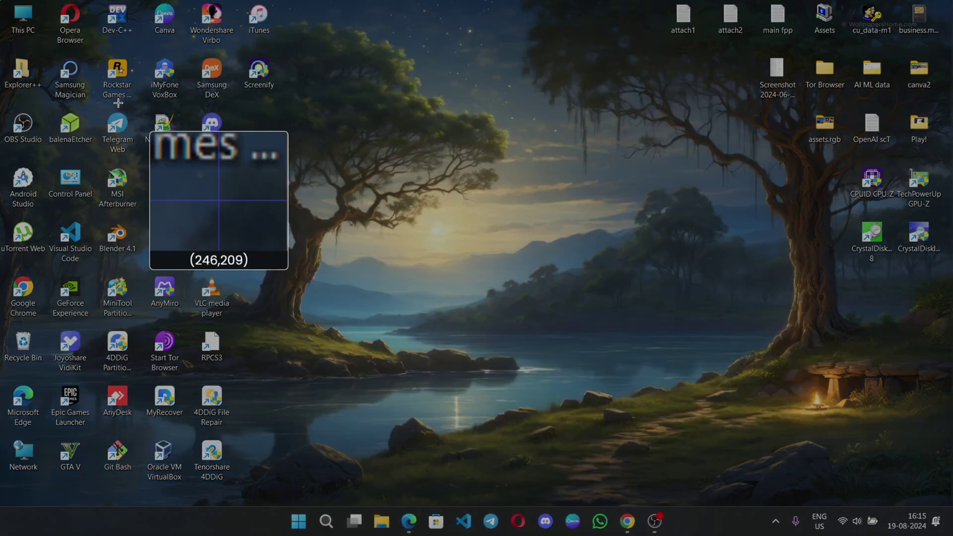
mouse_move(56, 23)
left_mouse_down()
mouse_move(554, 309)
mouse_move(908, 485)
left_mouse_up()
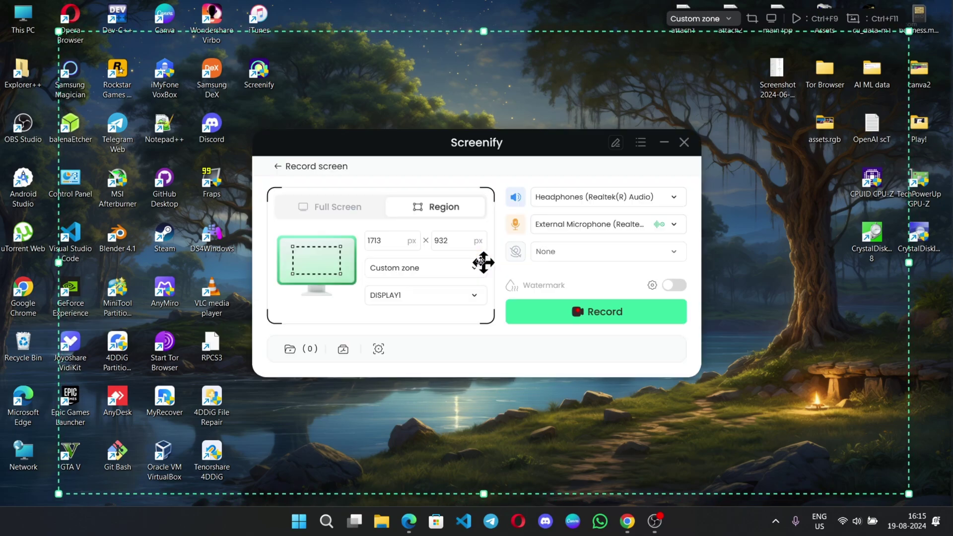
left_click(337, 207)
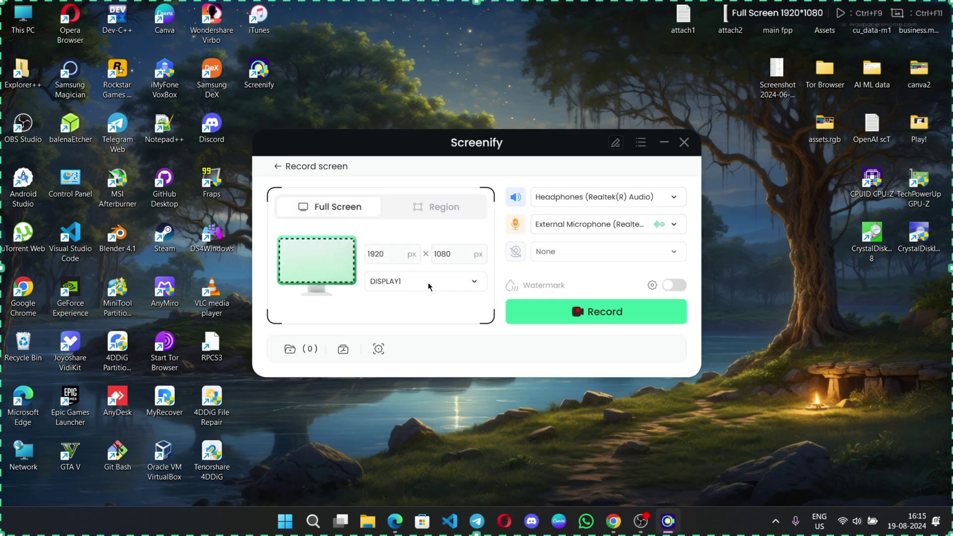
left_click(467, 284)
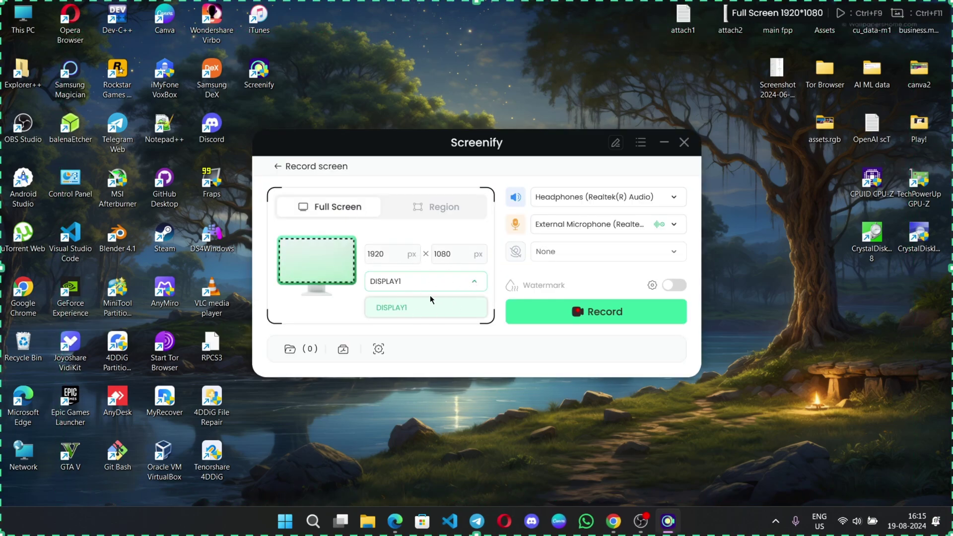
left_click(475, 288)
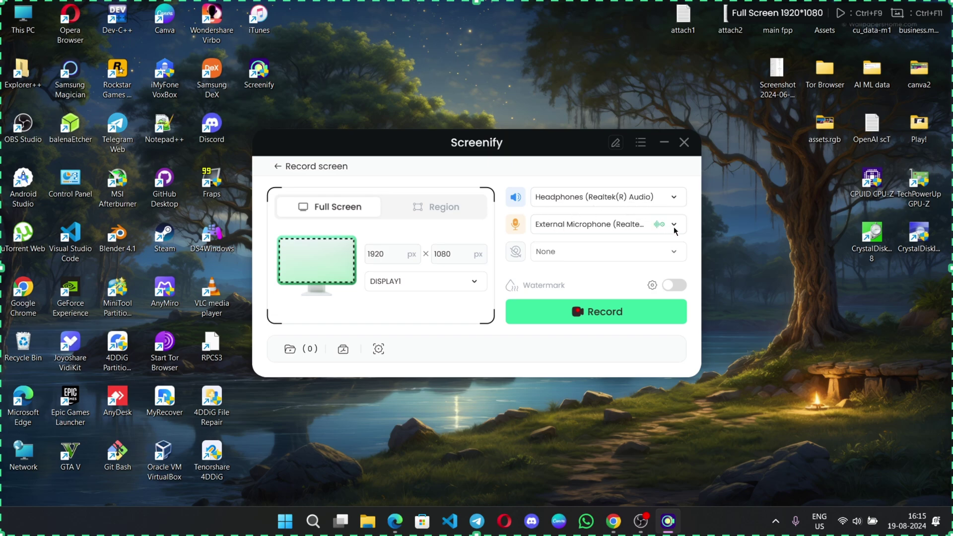
- Leave the camera overlay at None after testing Integrated Camera, and switch the watermark on
left_click(517, 251)
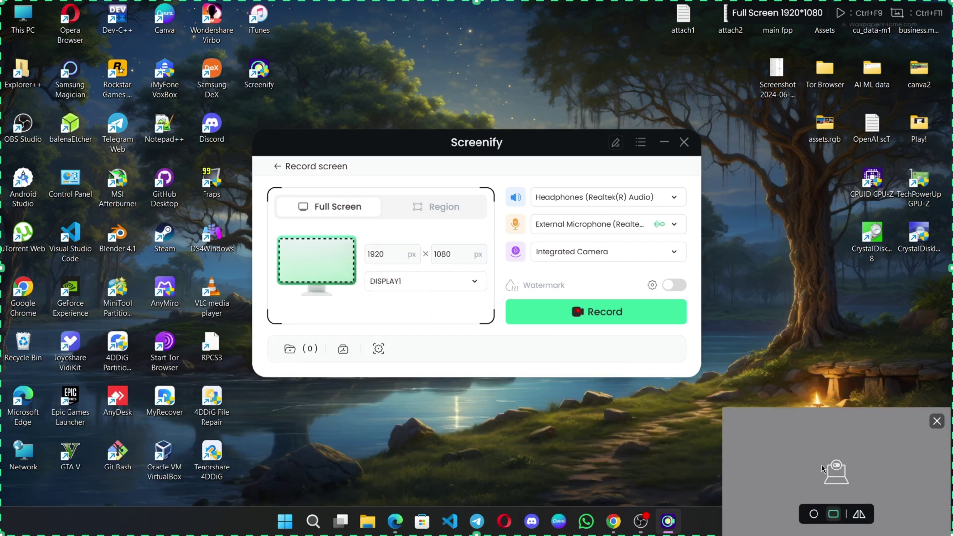
left_click(516, 252)
left_click(676, 285)
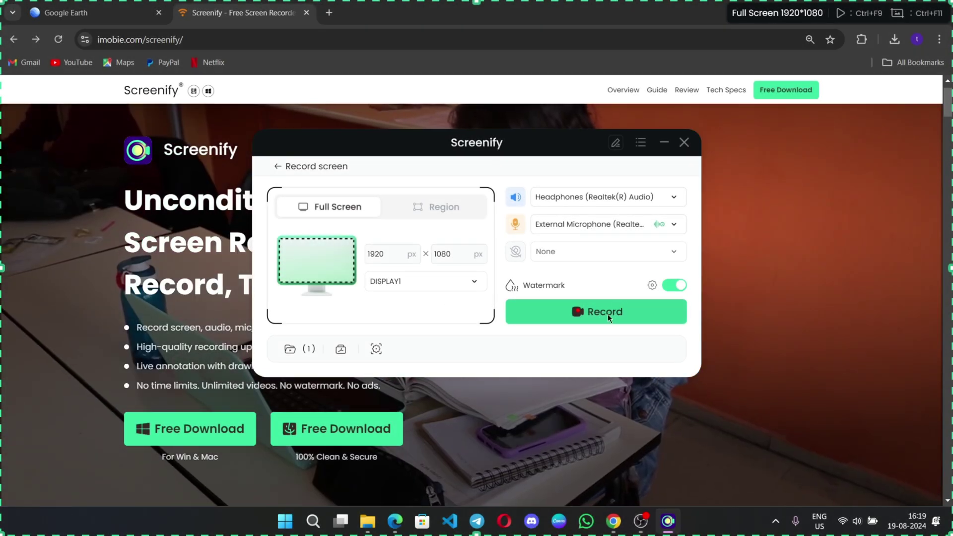
- Start recording, draw an arrow to the search bar and label it 'you can search from here..'
left_click(608, 314)
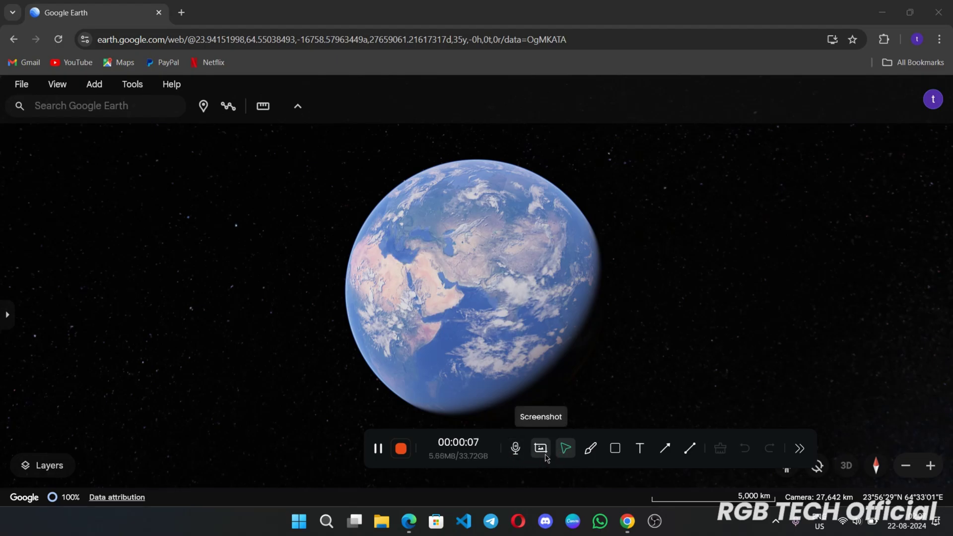
left_click(593, 449)
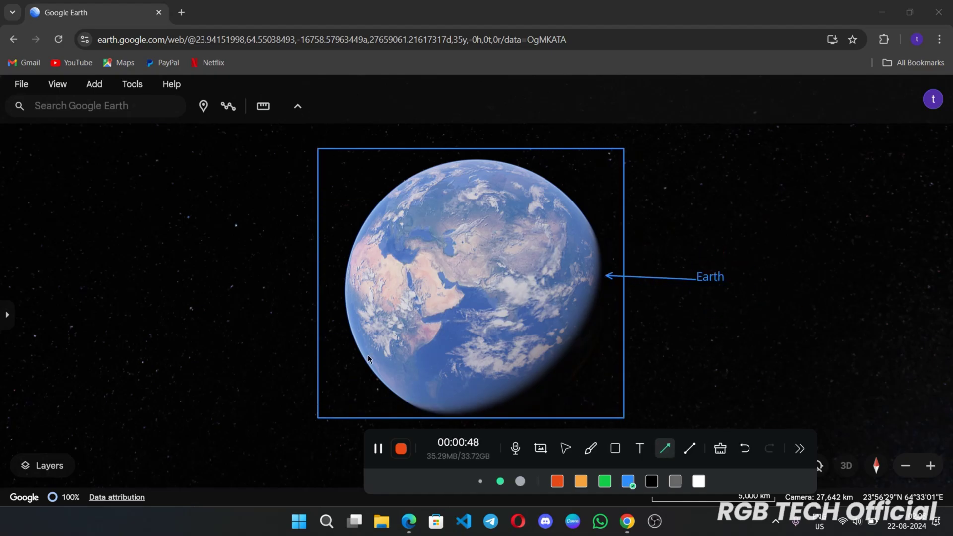
left_click_drag(78, 264, 91, 125)
left_click(615, 448)
left_click_drag(8, 97, 208, 118)
left_click(40, 298)
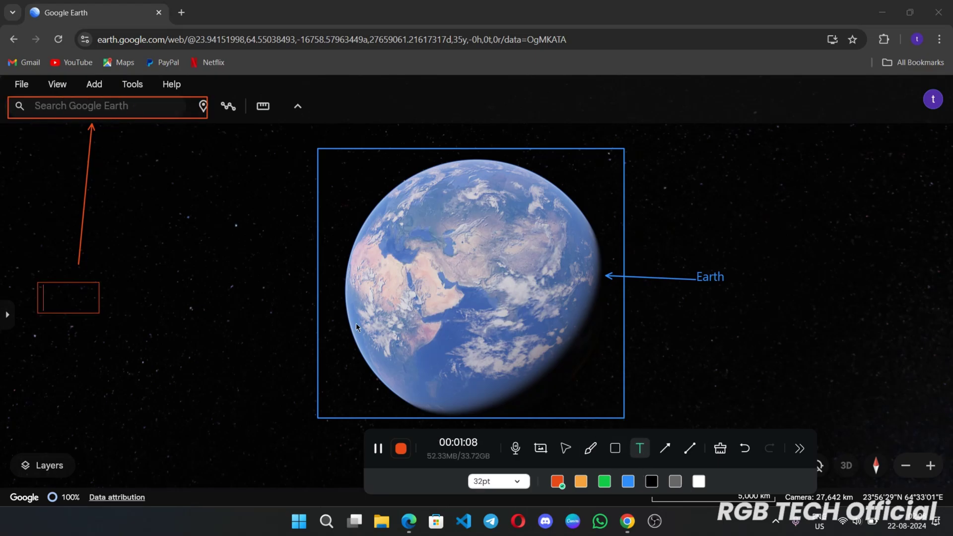
type("you can search from here..")
- Clear the annotations, open a place result, and add the labels 'RGB TECH' and 'Subscribe!!'
left_click(720, 448)
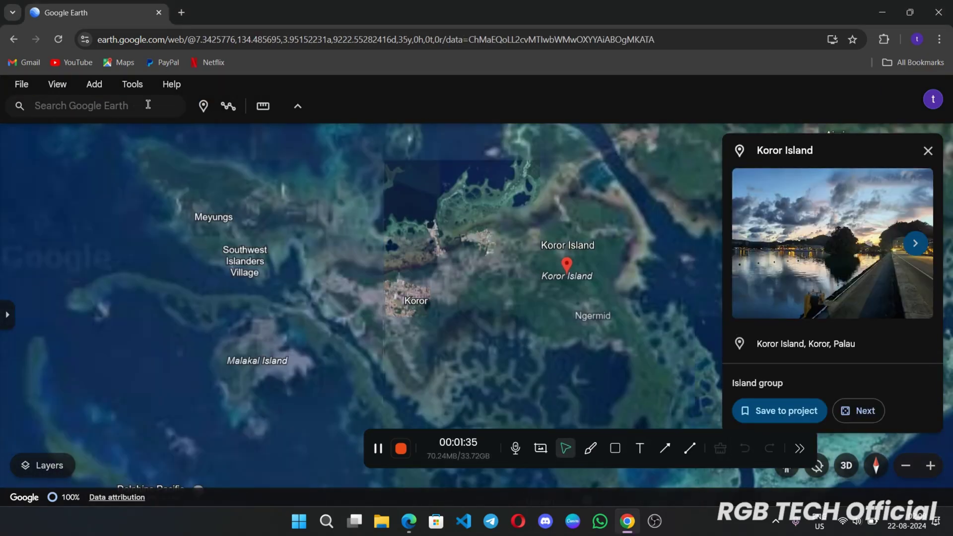
left_click(229, 106)
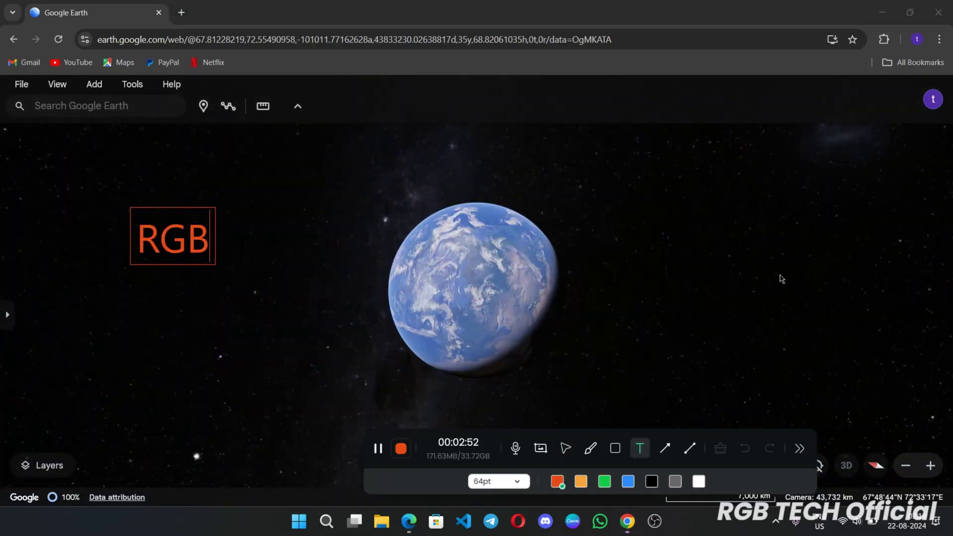
type("TEC")
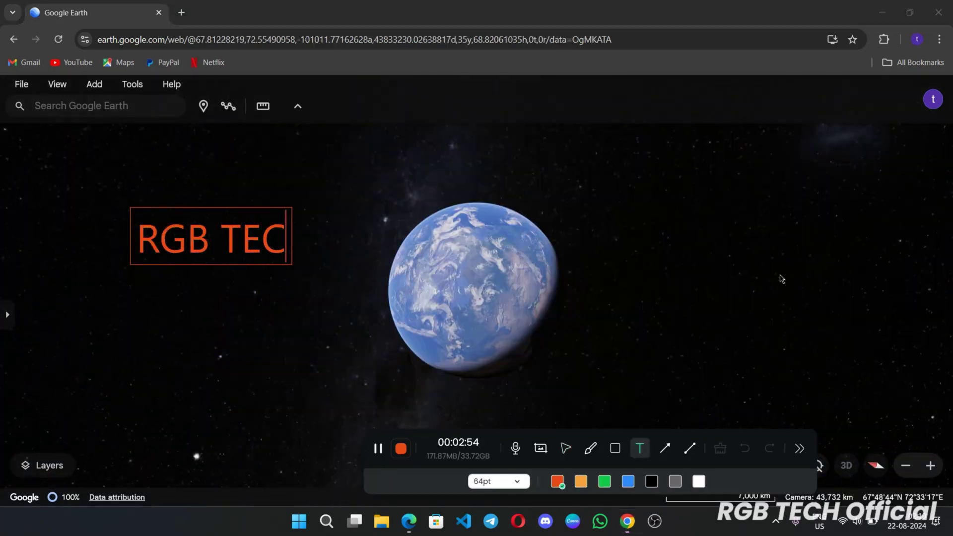
type("H")
left_click(182, 301)
type("Subscribe!!")
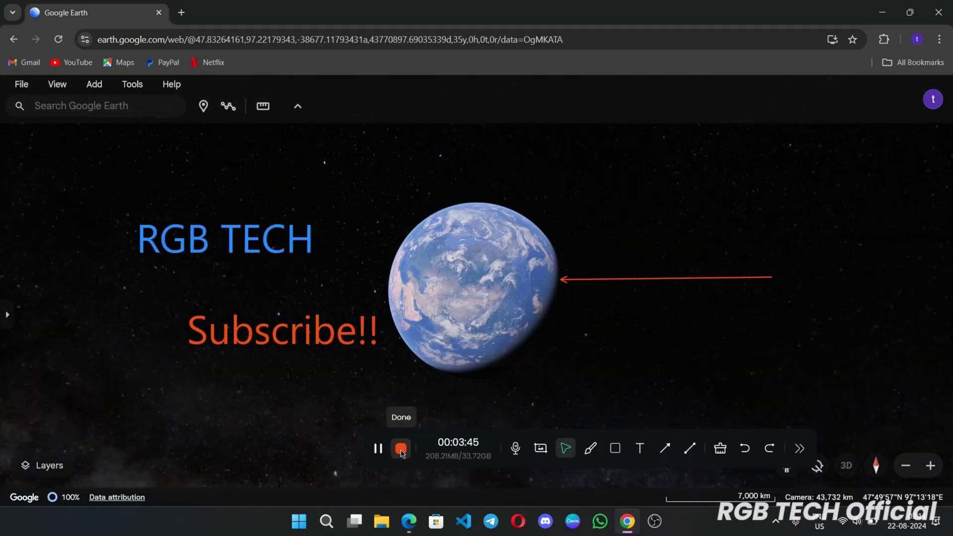
- Stop recording, skip through the 20240819_163228.mp4 playback, and open its saved folder
left_click(401, 449)
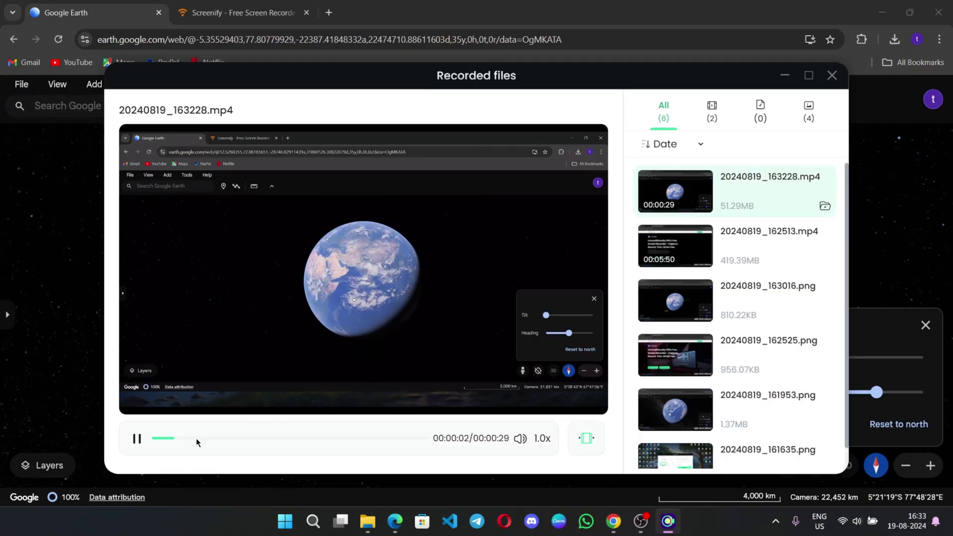
left_click(262, 438)
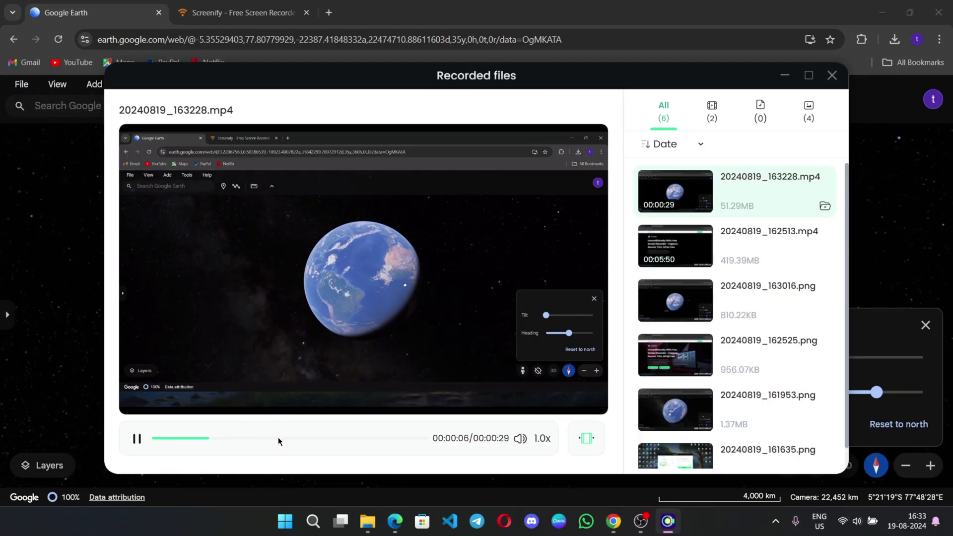
left_click(325, 438)
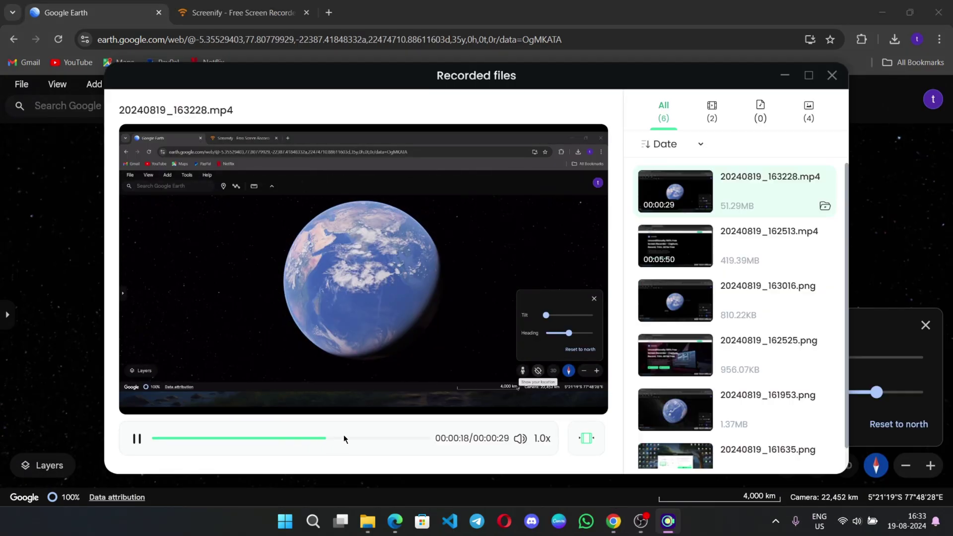
left_click(824, 206)
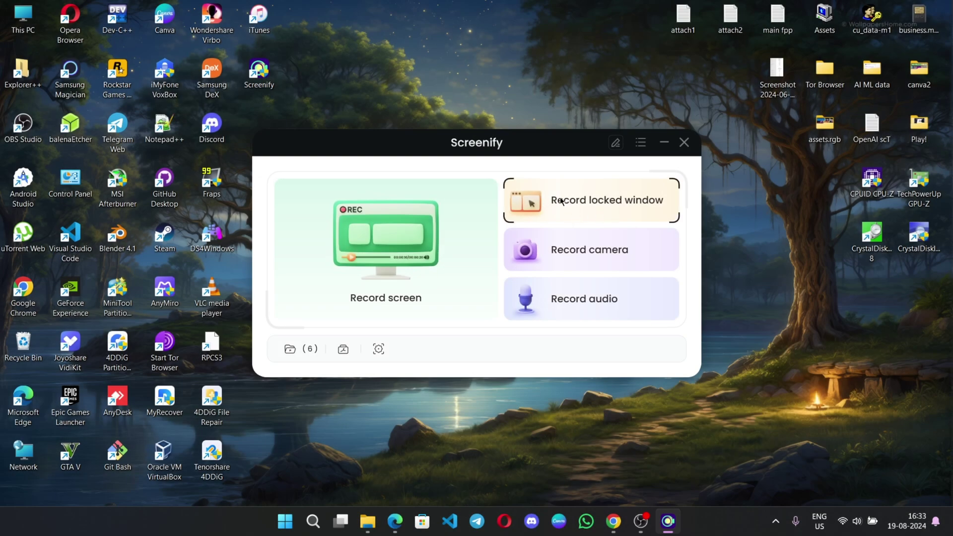
- Record the Stray game window using the locked-window mode
left_click(608, 207)
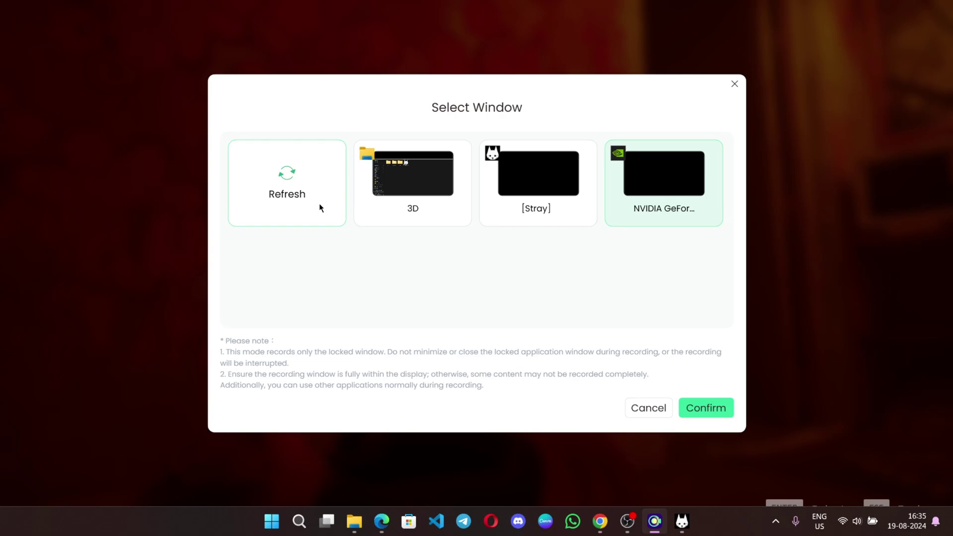
left_click(534, 209)
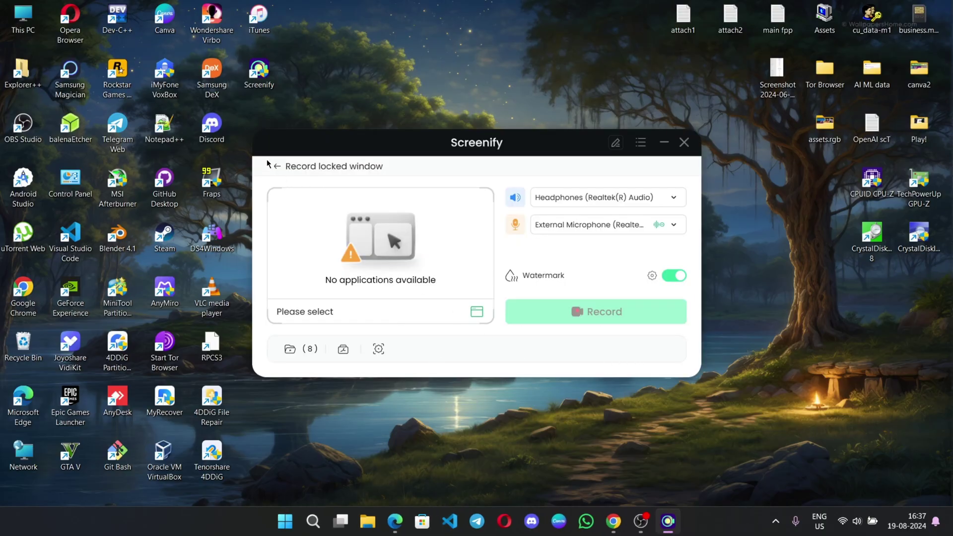
- Preview Screenify's camera recording mode and return to the main menu
left_click(275, 167)
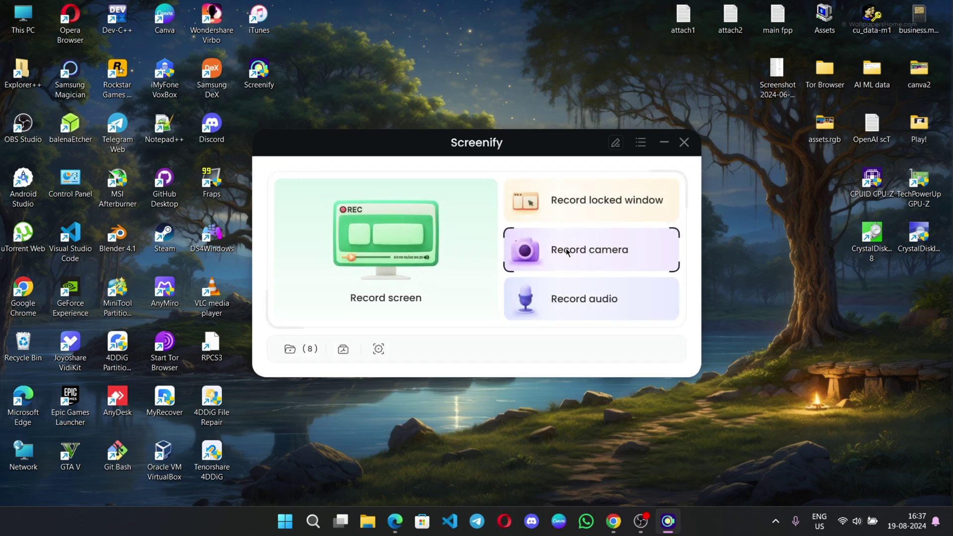
left_click(616, 255)
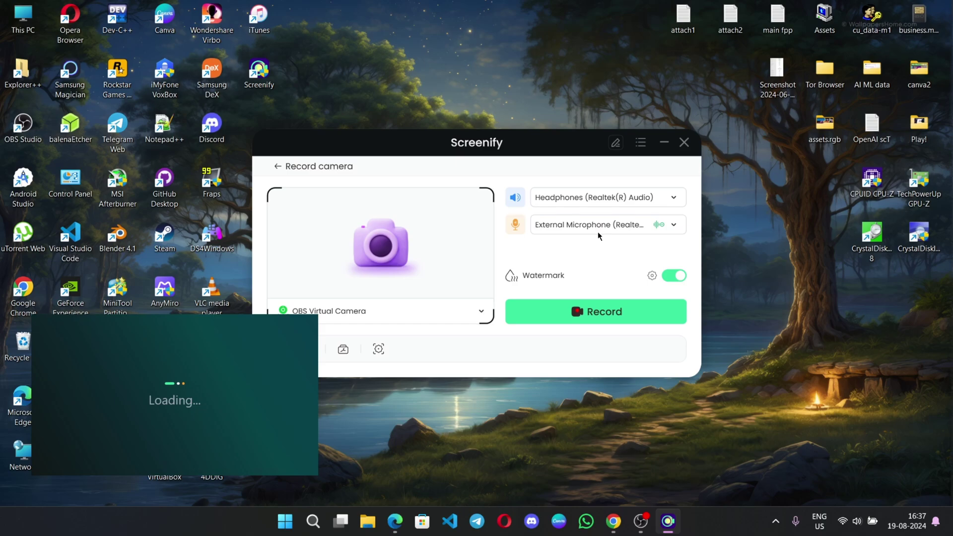
left_click(275, 167)
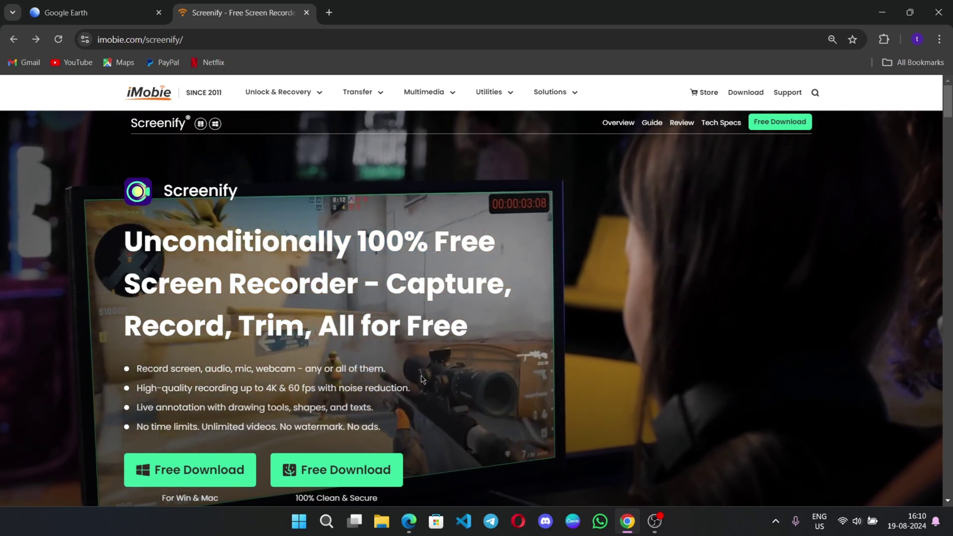
- Scroll the Screenify page in Chrome down to the 'Record Without Restrictions' section
scroll(449, 314, "down", 1)
scroll(517, 347, "down", 3)
scroll(516, 346, "down", 3)
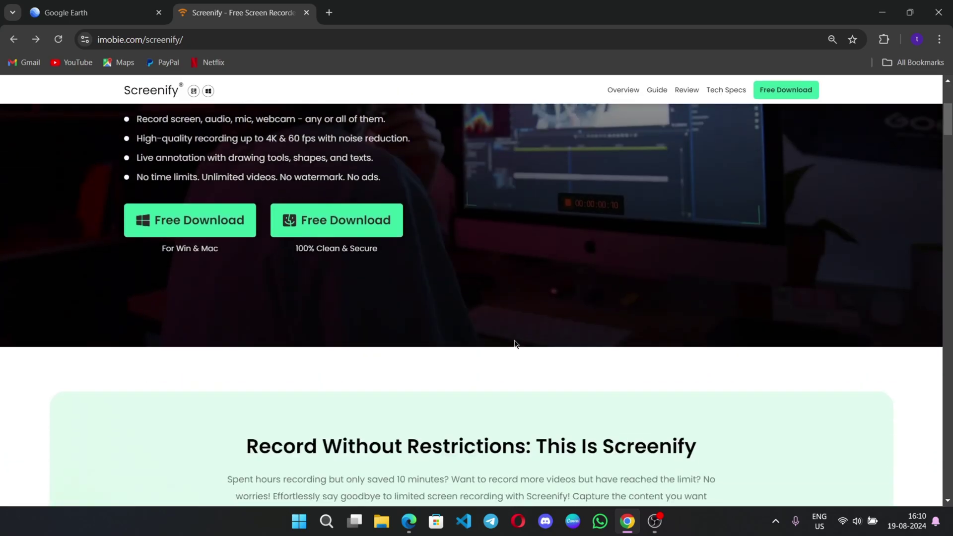
scroll(494, 334, "down", 2)
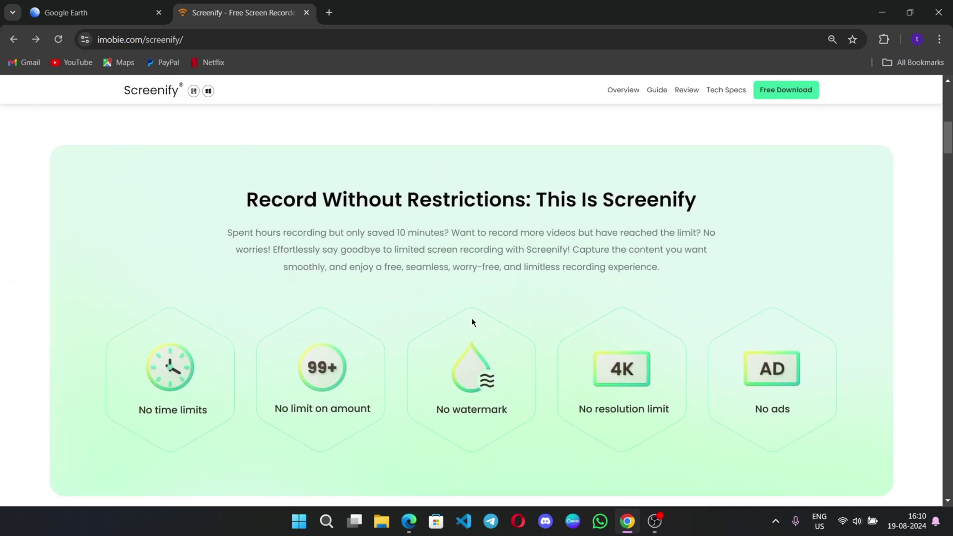